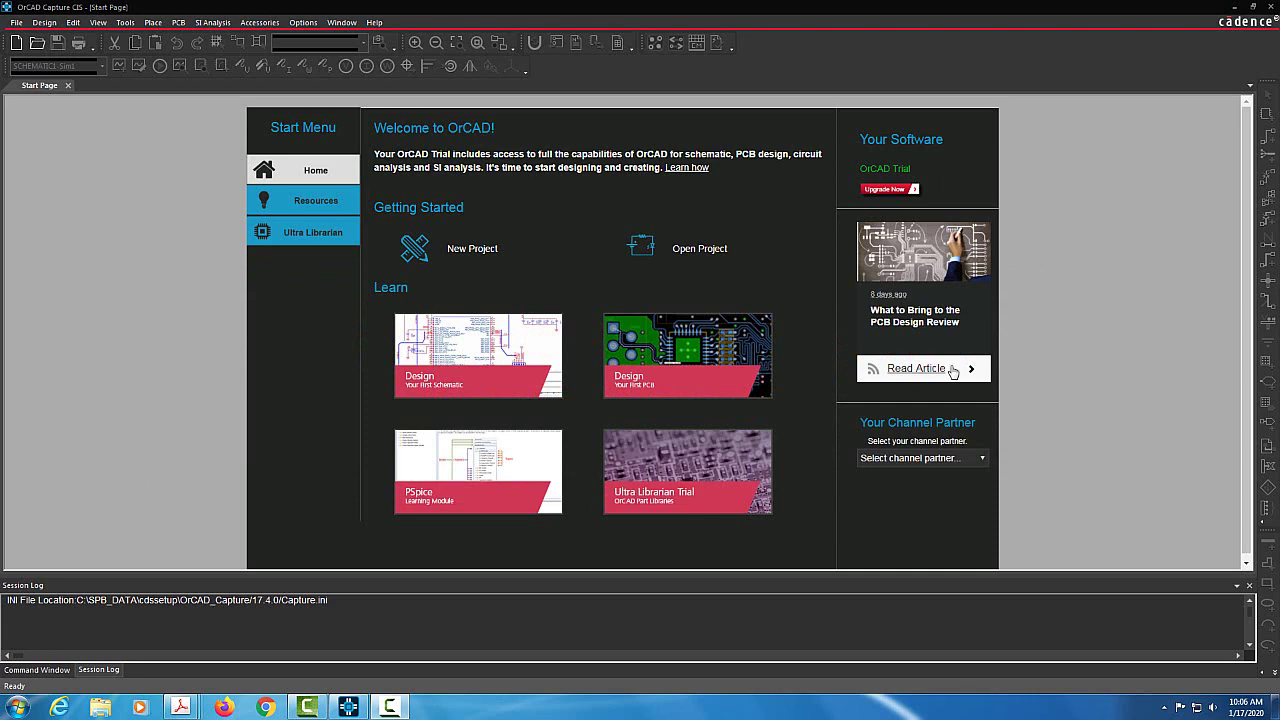
Step: Create a new blank PSpice project named Lab2 with an empty schematic page
{"action": "left_click", "coordinate": [953, 372]}
{"action": "left_click", "coordinate": [18, 24]}
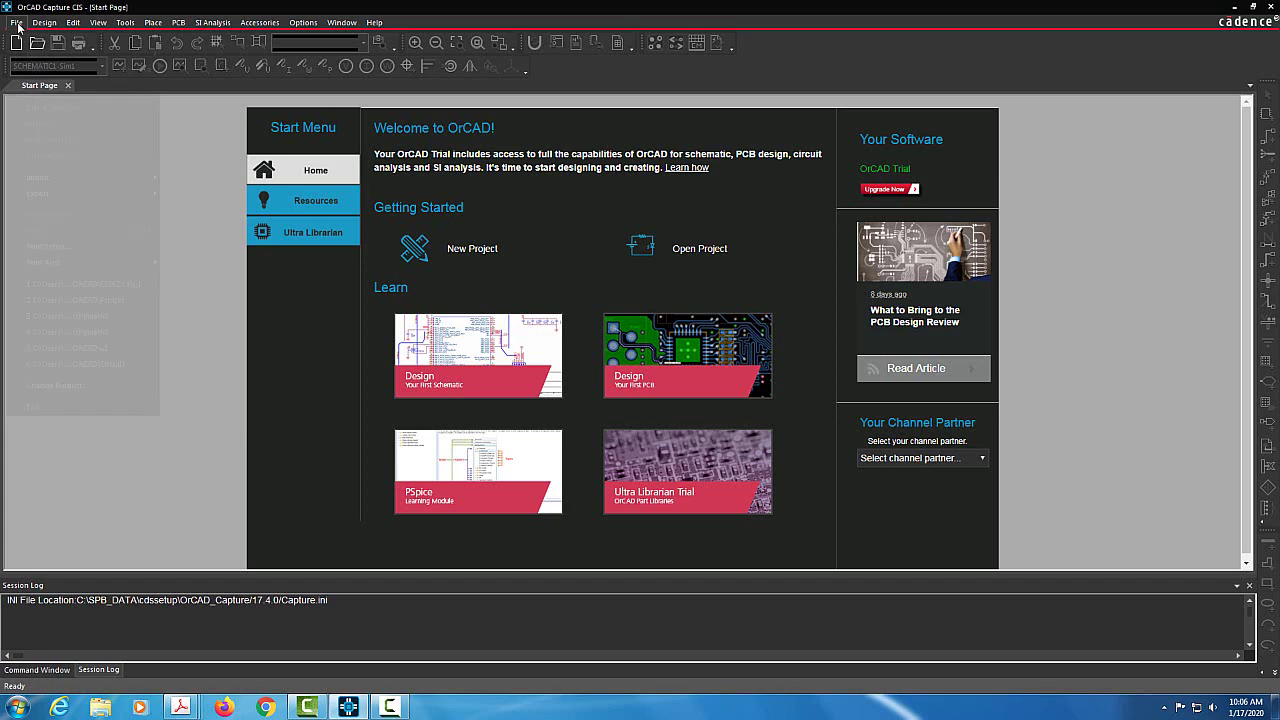
{"action": "mouse_move", "coordinate": [104, 38]}
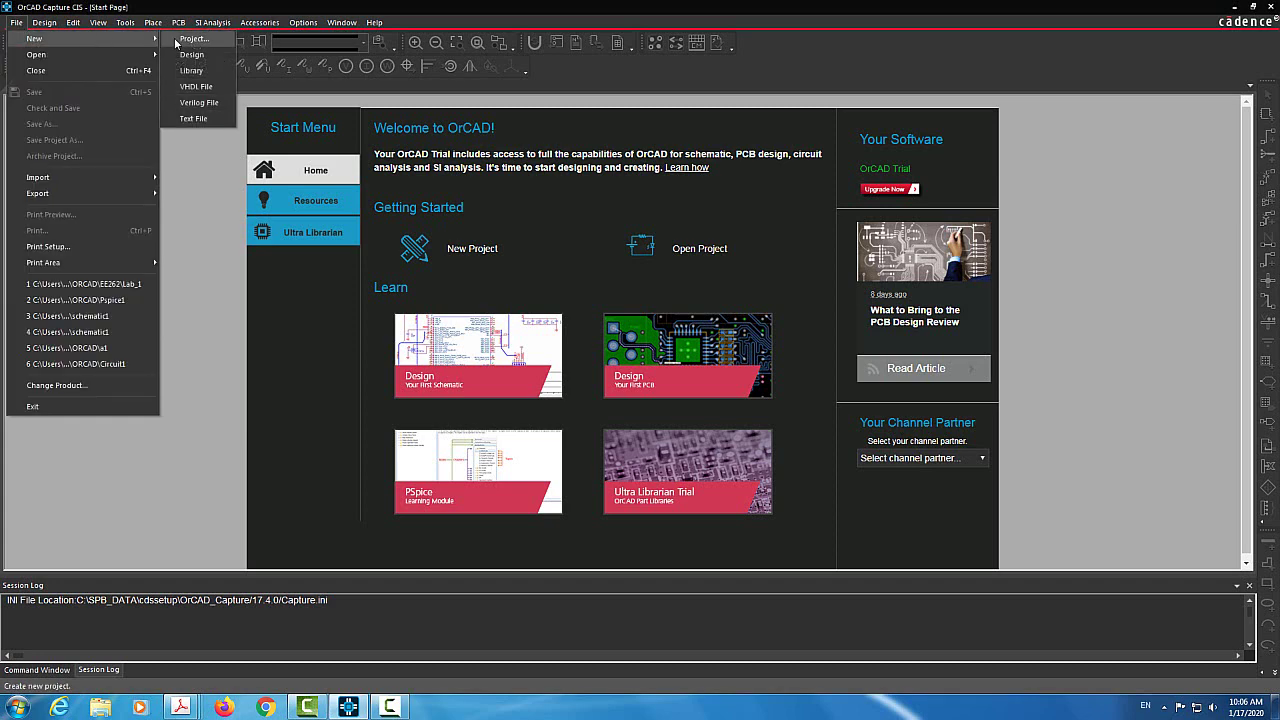
{"action": "left_click", "coordinate": [176, 39]}
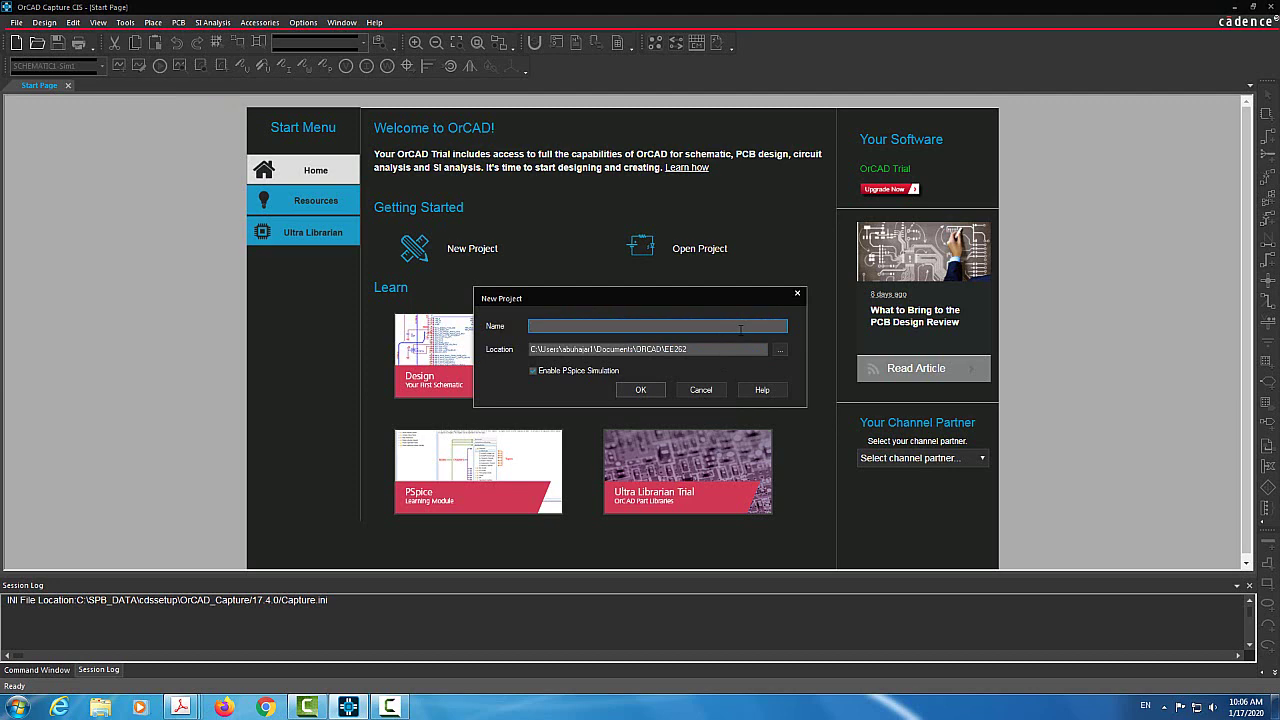
{"action": "type", "text": "Lab2"}
{"action": "key", "text": "Return"}
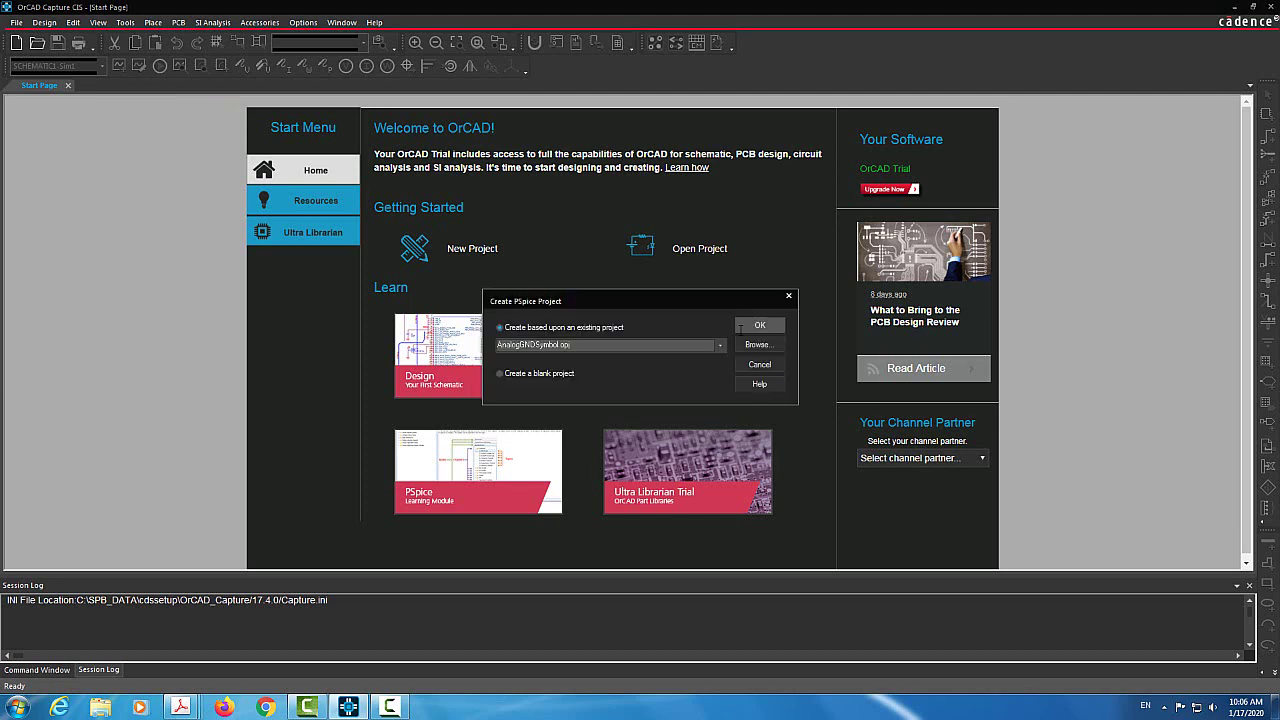
{"action": "left_click", "coordinate": [502, 374]}
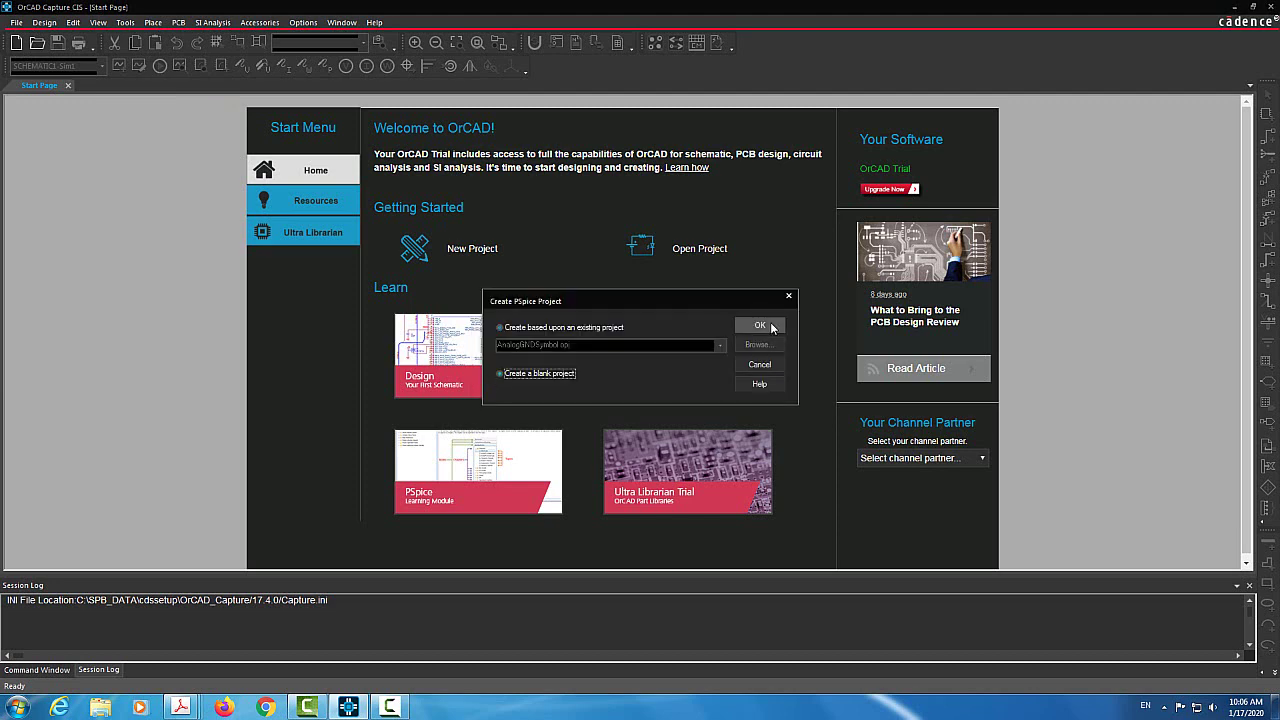
{"action": "left_click", "coordinate": [762, 326]}
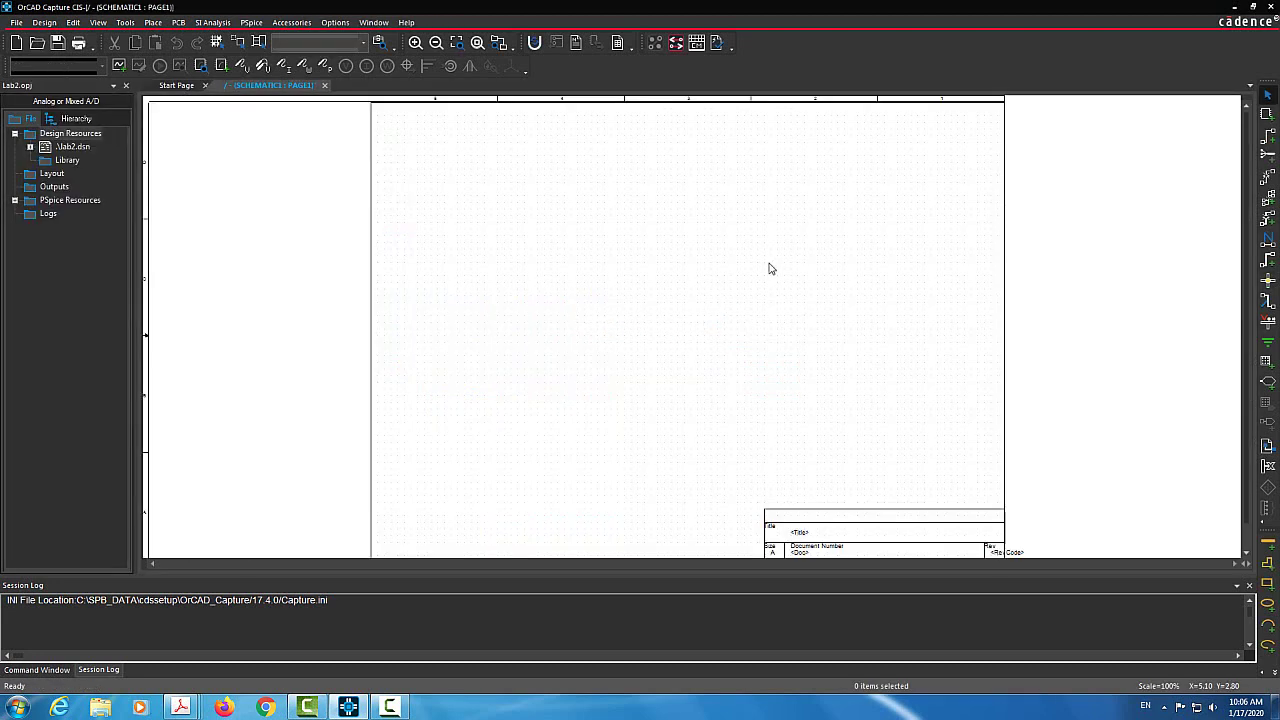
Step: Open the Place Part panel with ANALOG, BIPOLAR, OPAMP and SOURCE libraries, ready to search
{"action": "left_click", "coordinate": [1267, 115]}
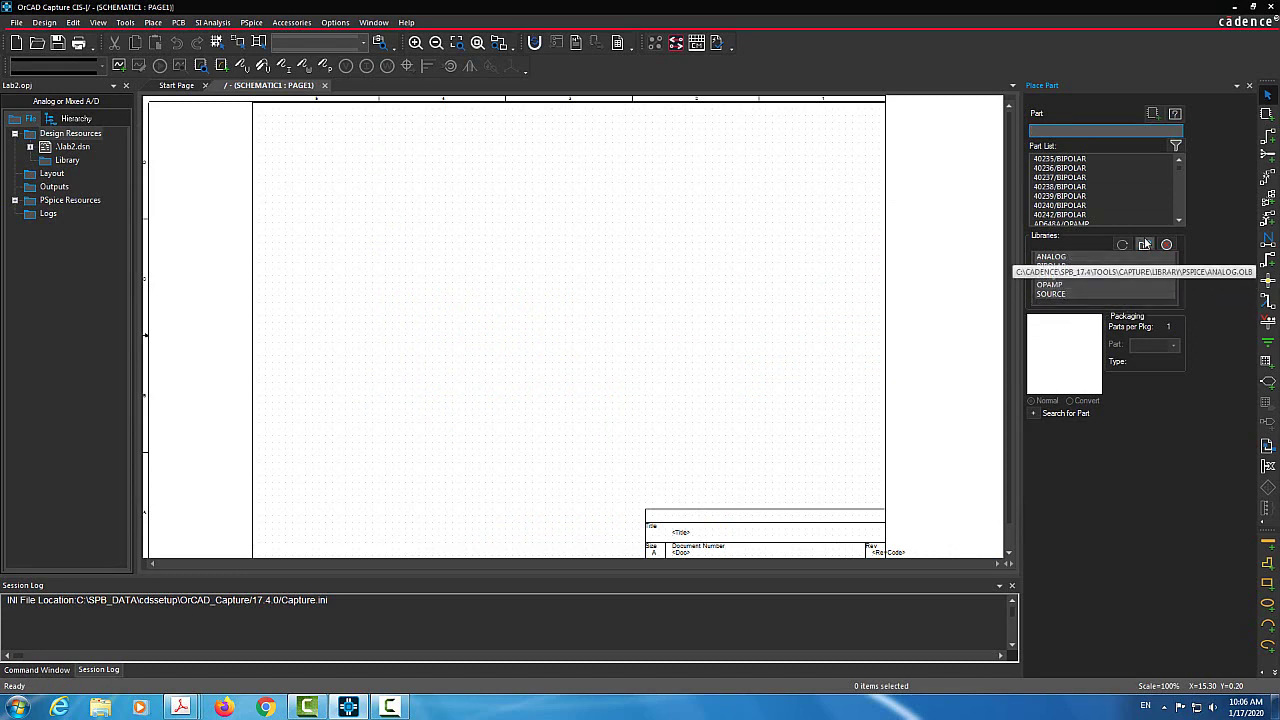
{"action": "left_click", "coordinate": [1146, 247]}
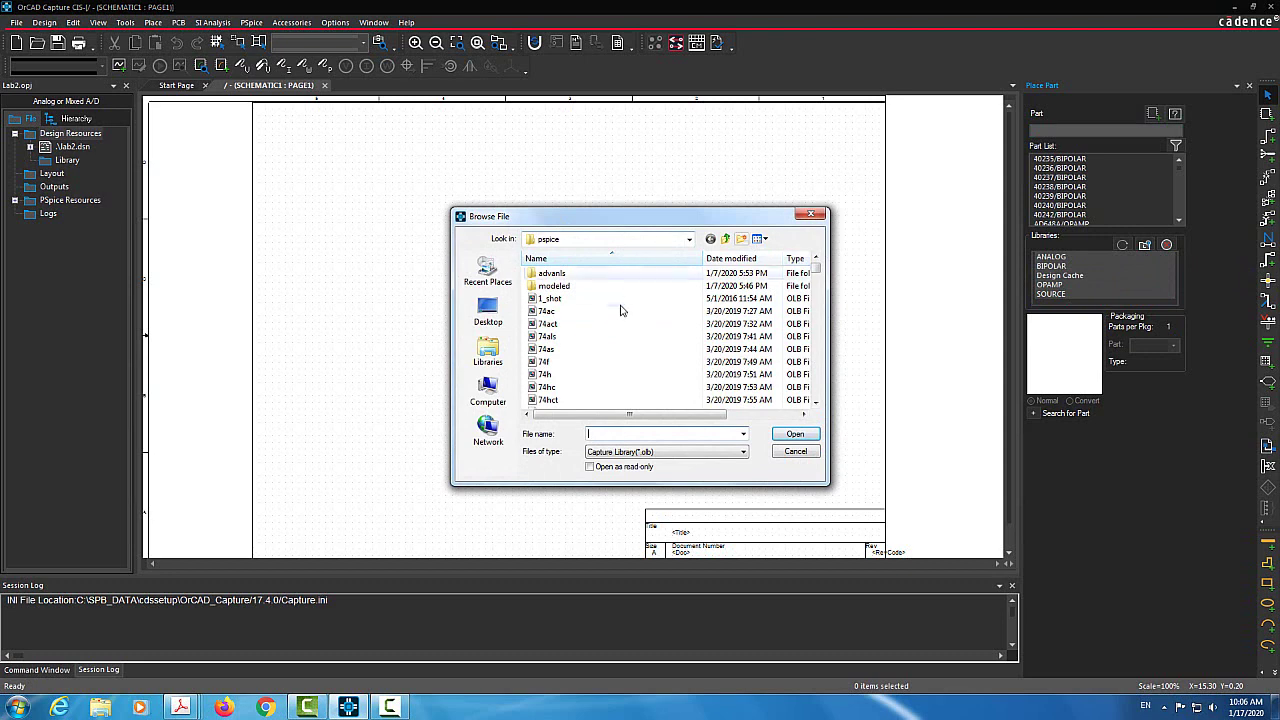
{"action": "left_click", "coordinate": [816, 216]}
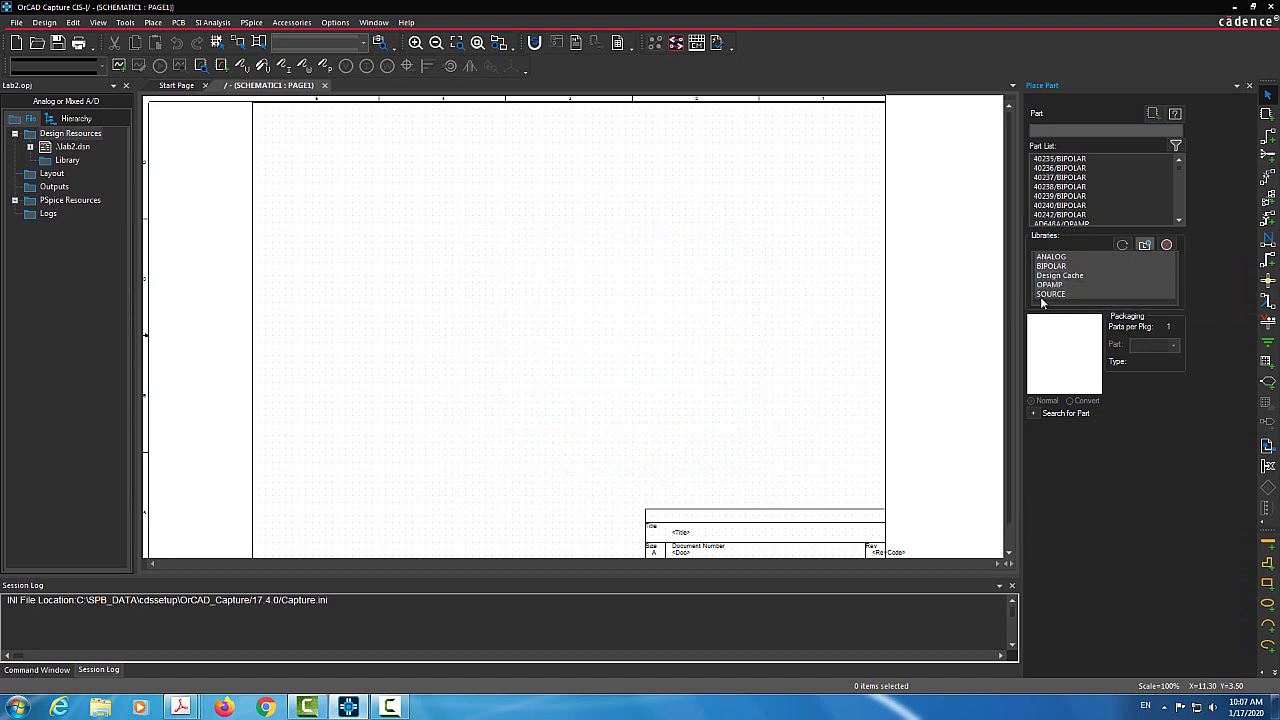
{"action": "left_click", "coordinate": [1066, 132]}
Step: Place a single VDC source, V1, on the schematic
{"action": "type", "text": "VDC"}
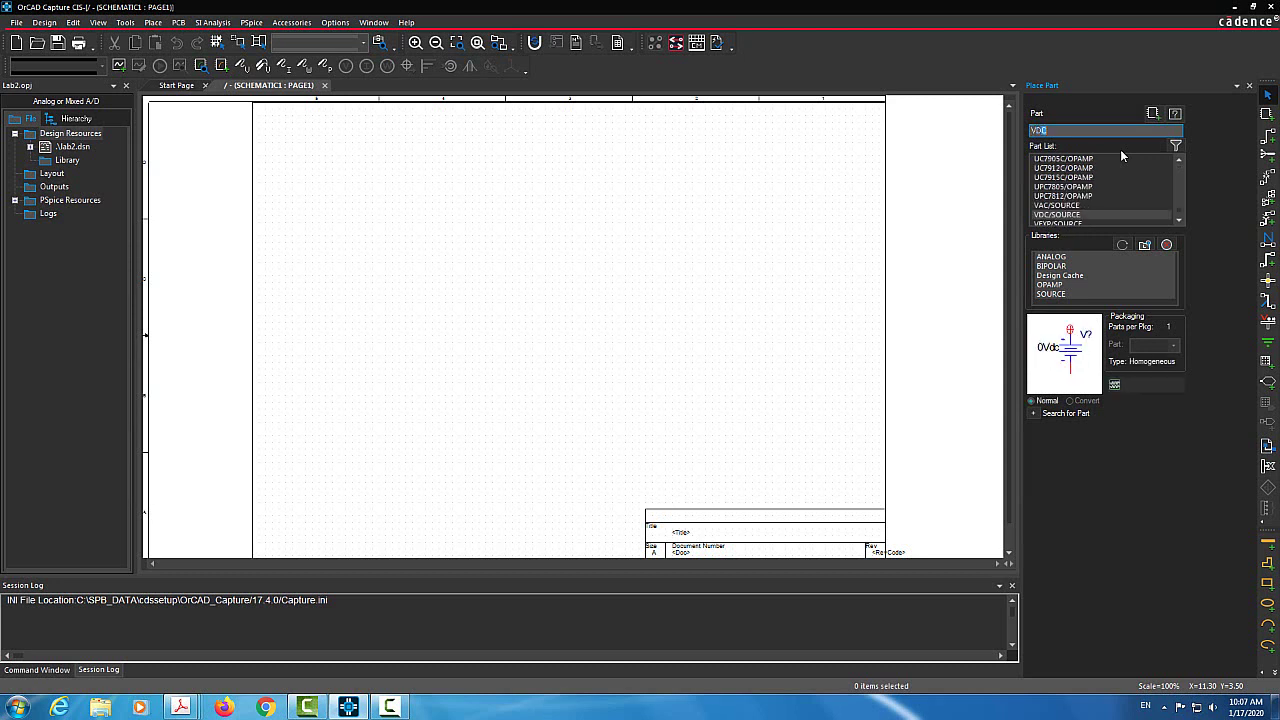
{"action": "key", "text": "Return"}
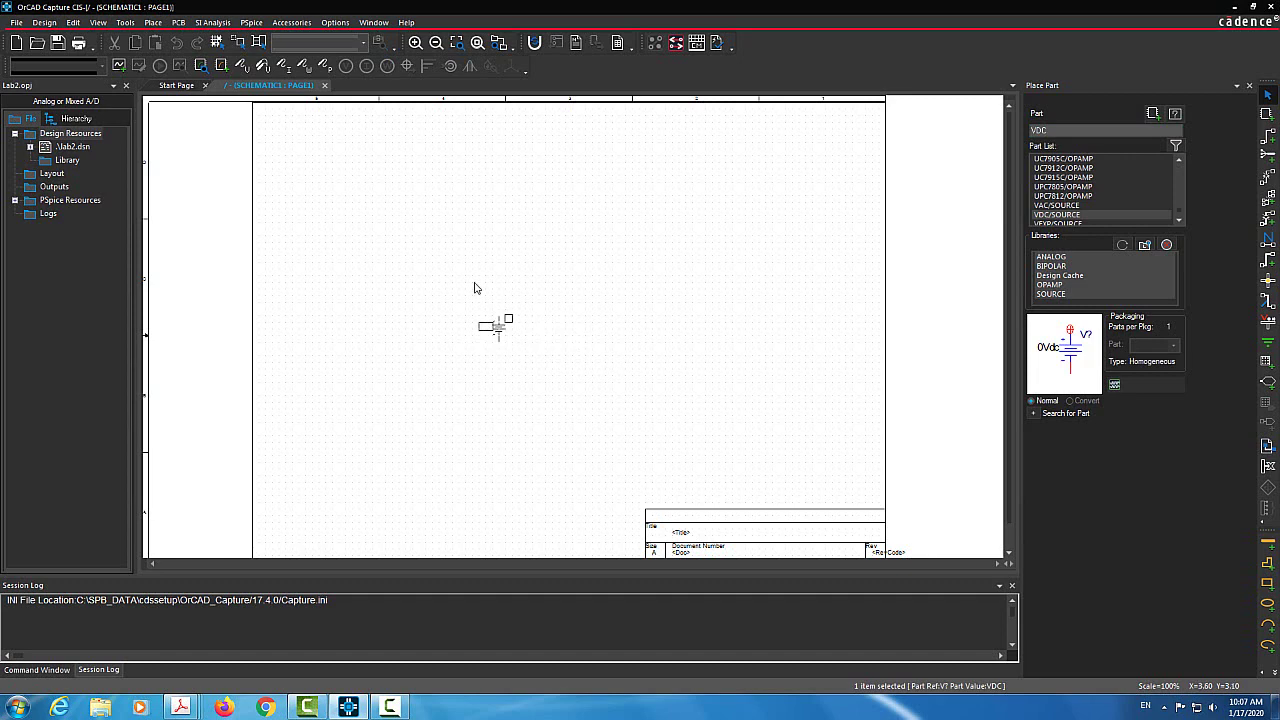
{"action": "left_click", "coordinate": [375, 236]}
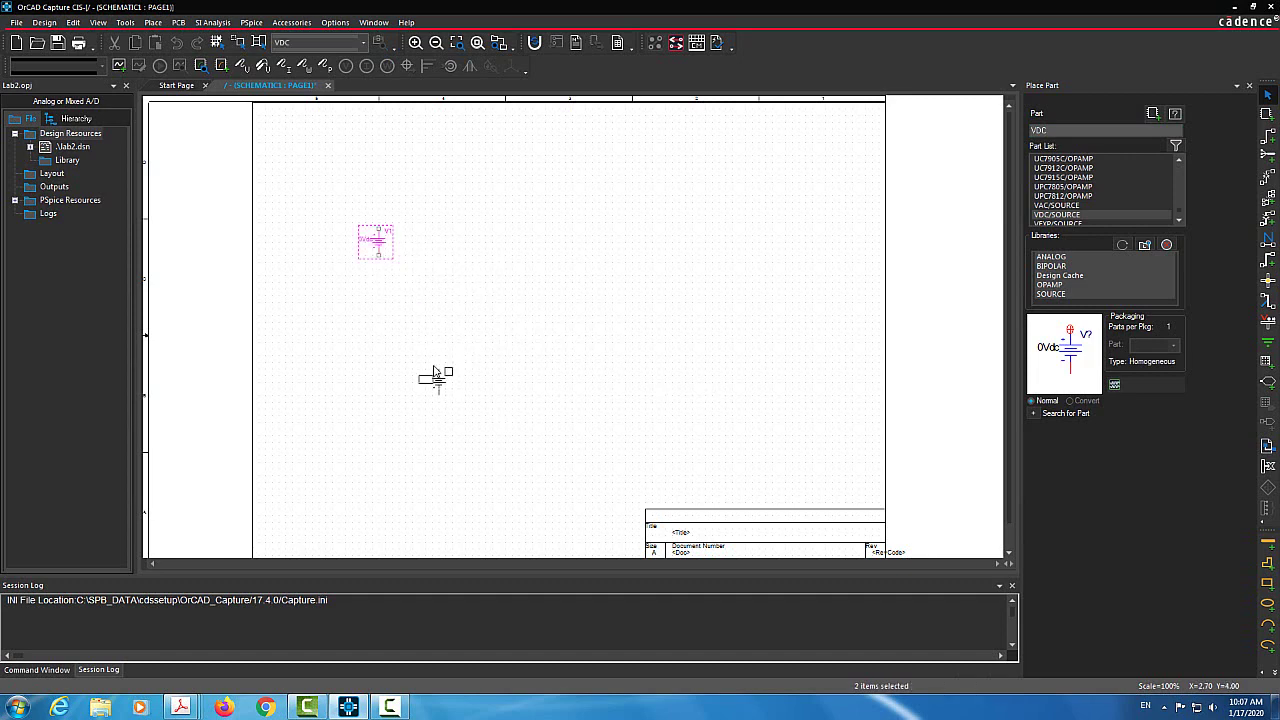
{"action": "key", "text": "Escape"}
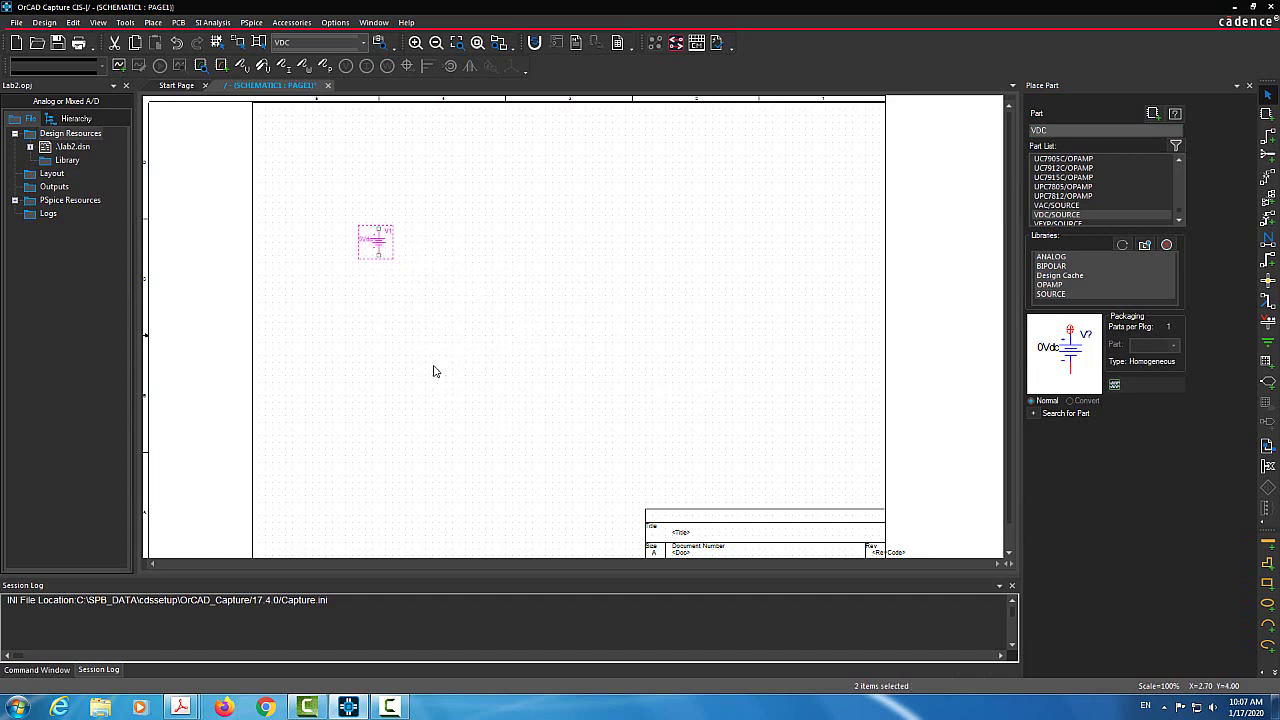
Step: Change V1's value from 0Vdc to 10Vdc
{"action": "double_click", "coordinate": [362, 243]}
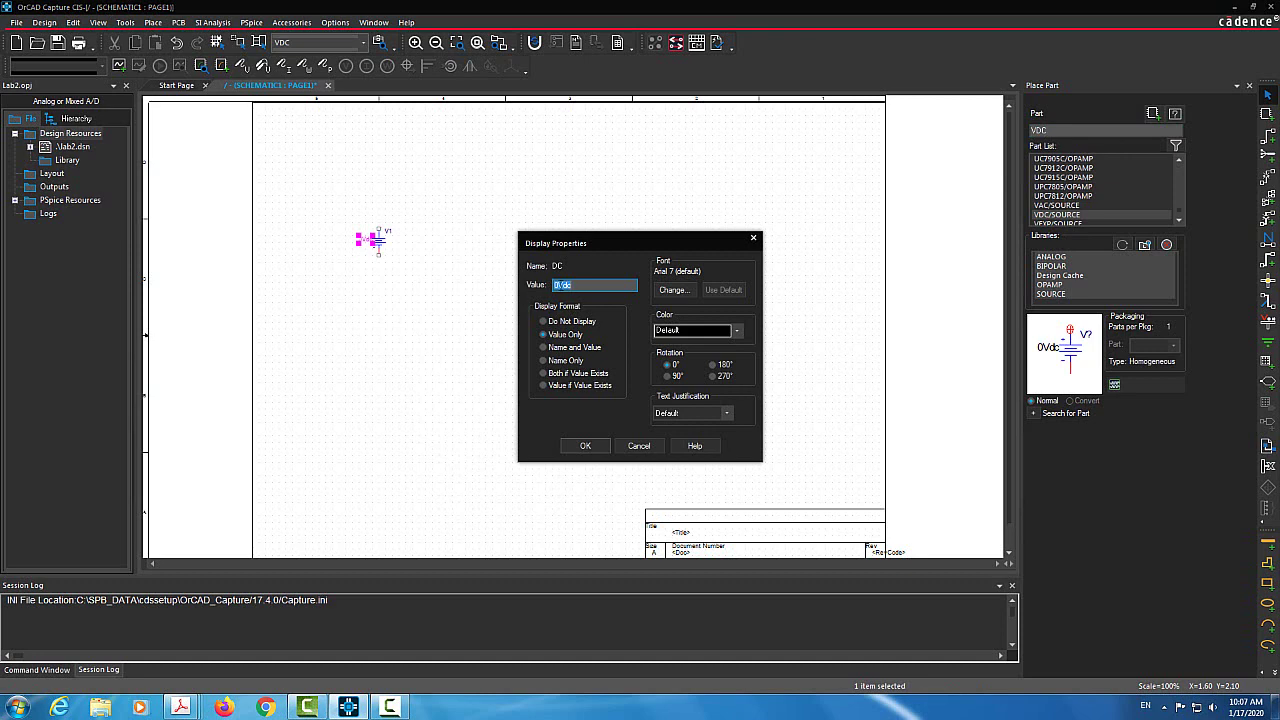
{"action": "left_click", "coordinate": [562, 285]}
{"action": "key", "text": "BackSpace"}
{"action": "type", "text": "10"}
{"action": "key", "text": "Return"}
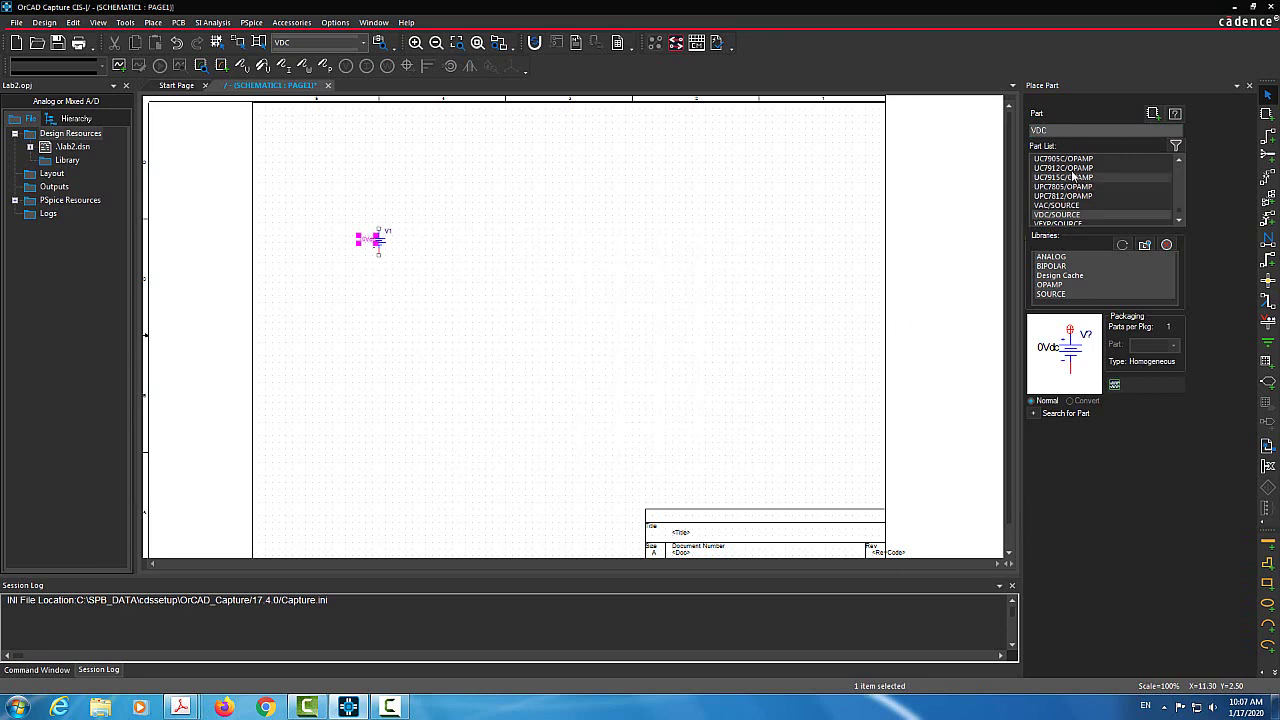
{"action": "left_click", "coordinate": [1066, 131]}
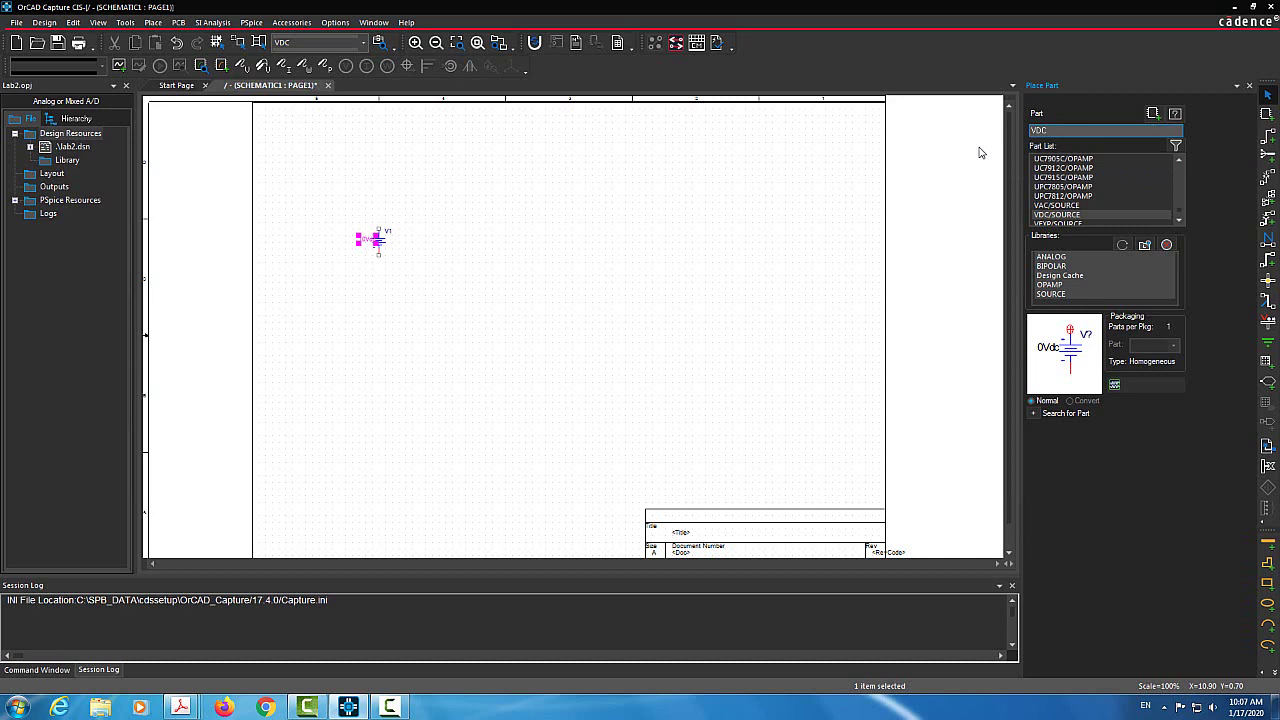
Step: Place a 1k resistor R1 beside source V1
{"action": "key", "text": "BackSpace"}
{"action": "type", "text": "R"}
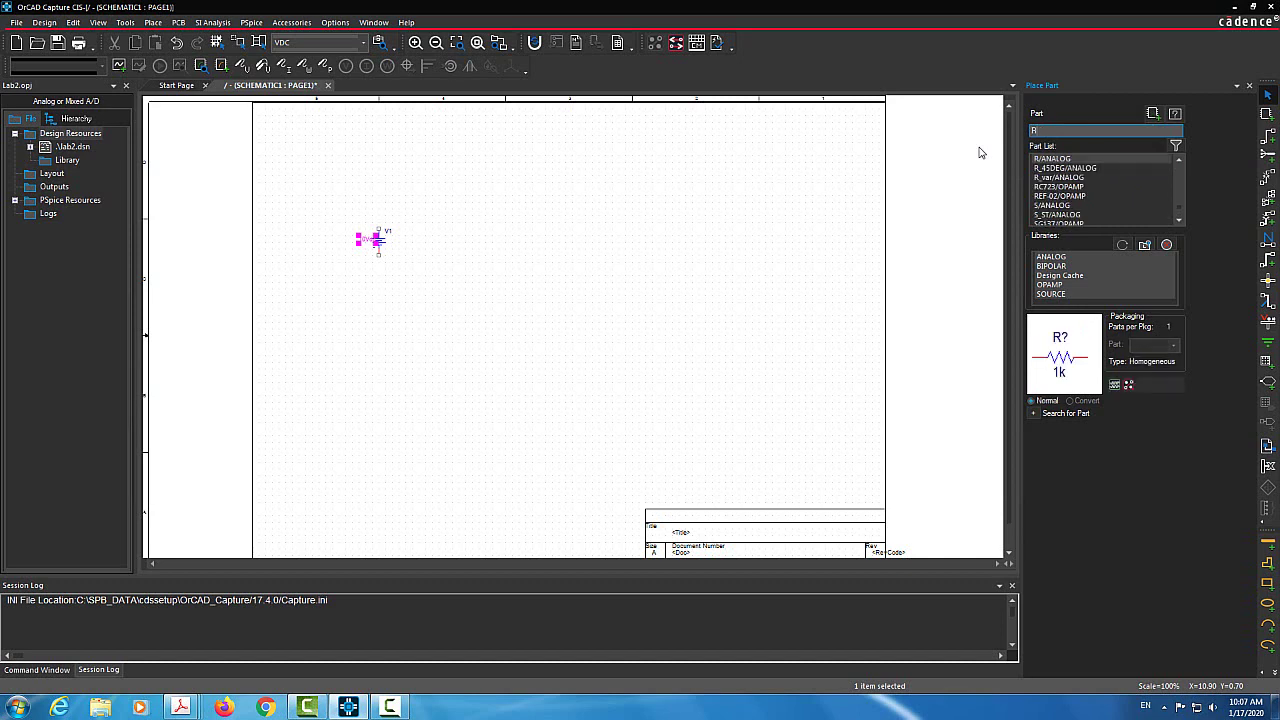
{"action": "key", "text": "Return"}
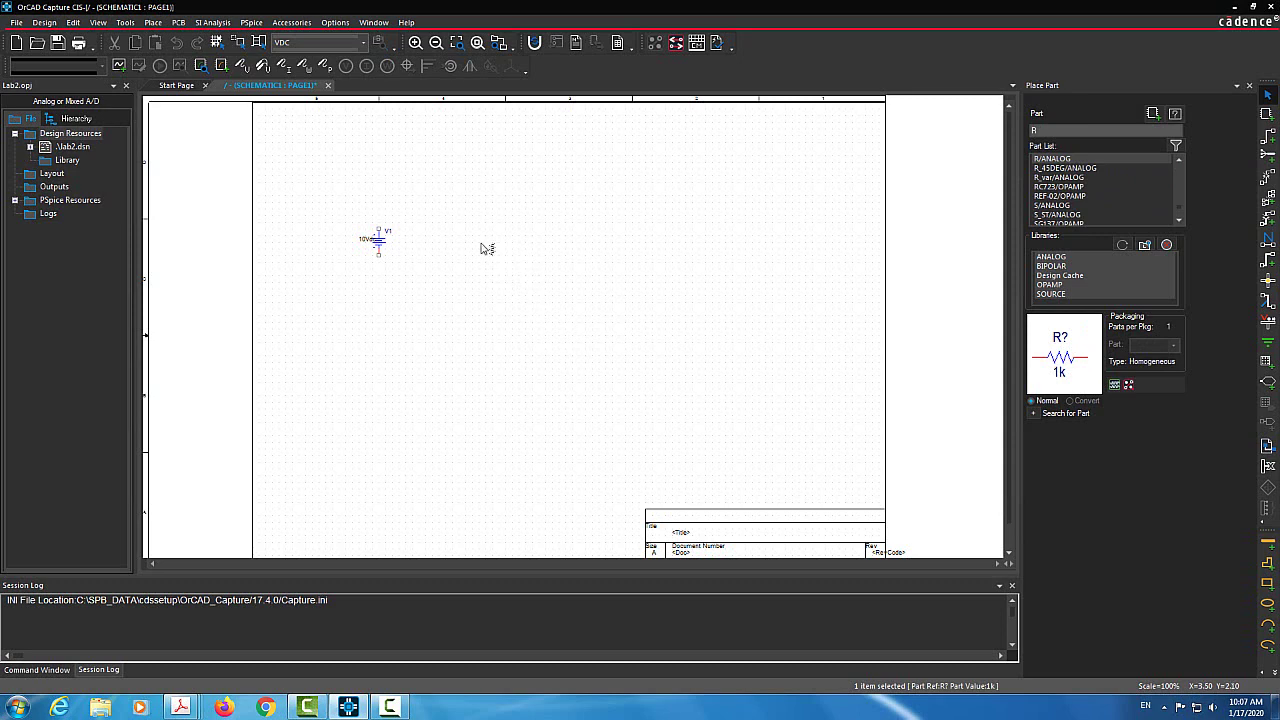
{"action": "left_click", "coordinate": [437, 240]}
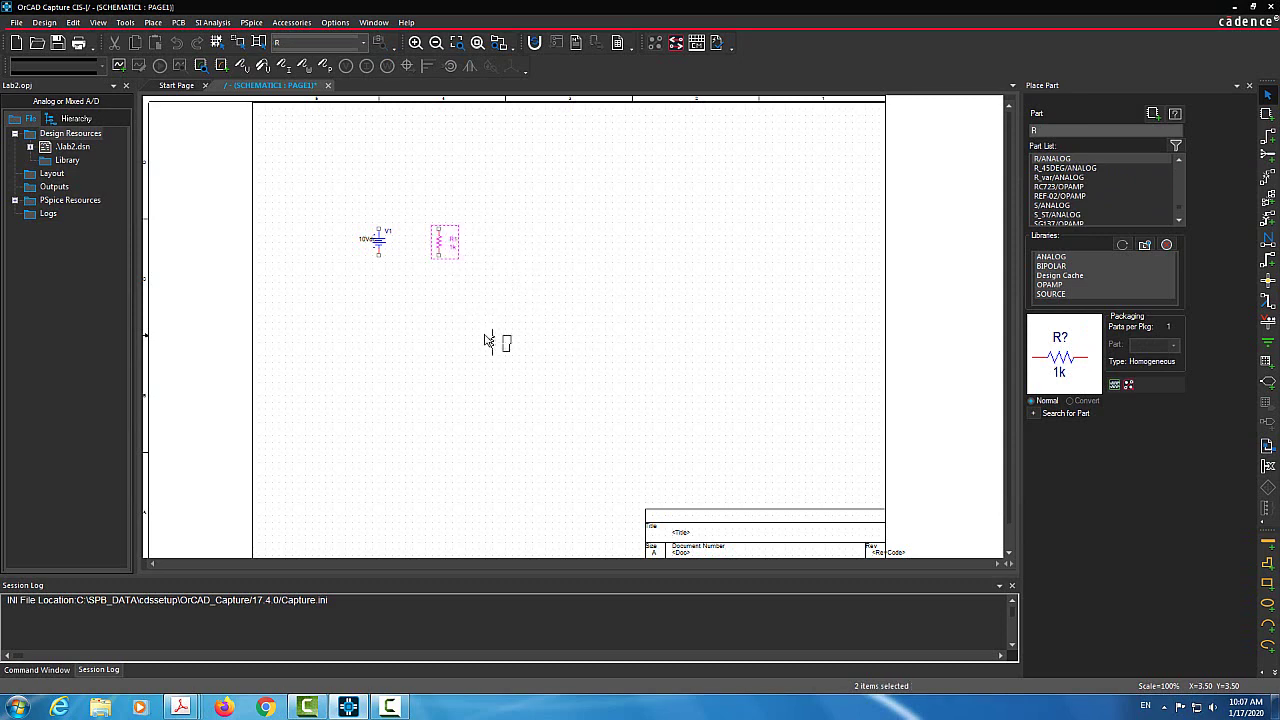
{"action": "key", "text": "Escape"}
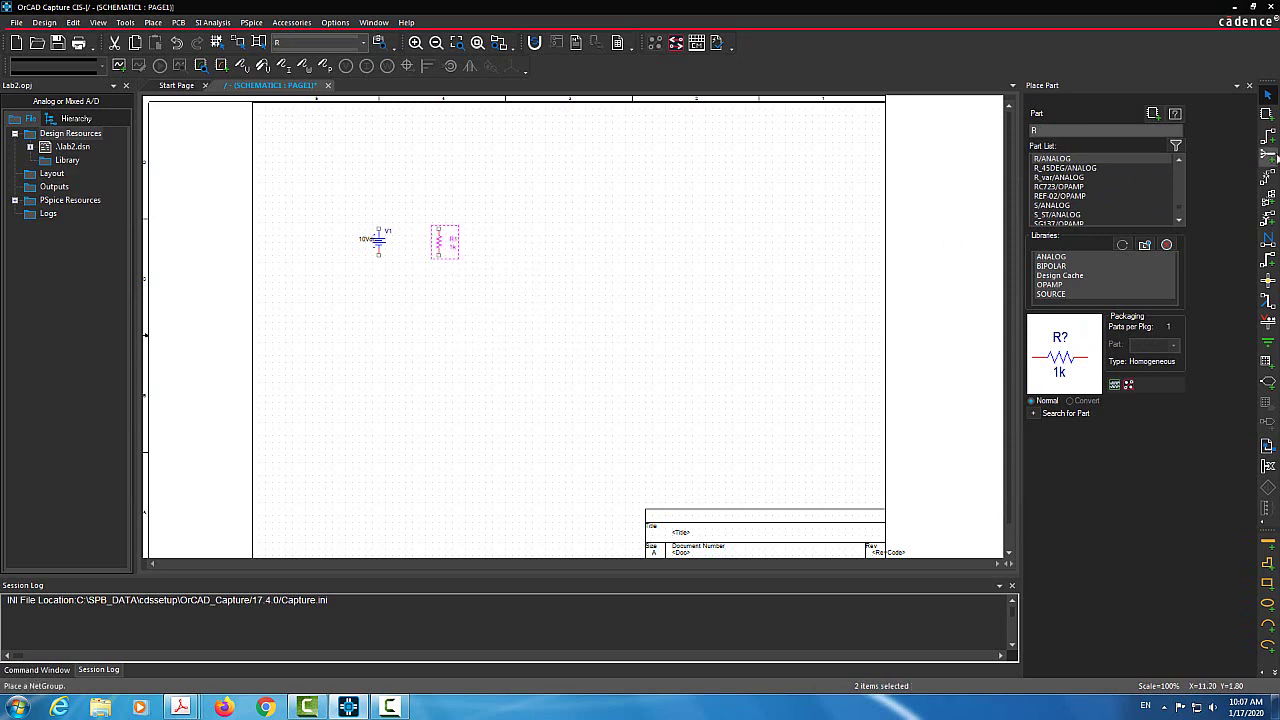
Step: Wire V1's top and bottom pins to R1's top and bottom pins
{"action": "left_click", "coordinate": [1268, 135]}
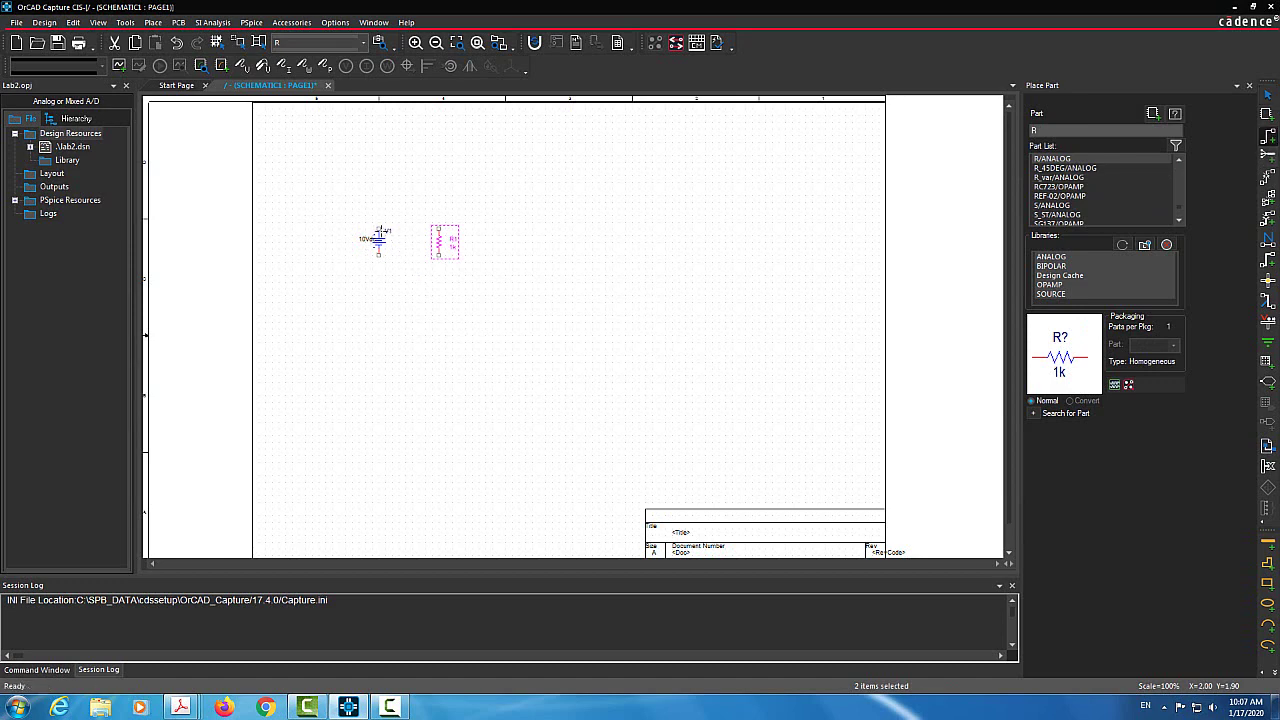
{"action": "left_click", "coordinate": [378, 215]}
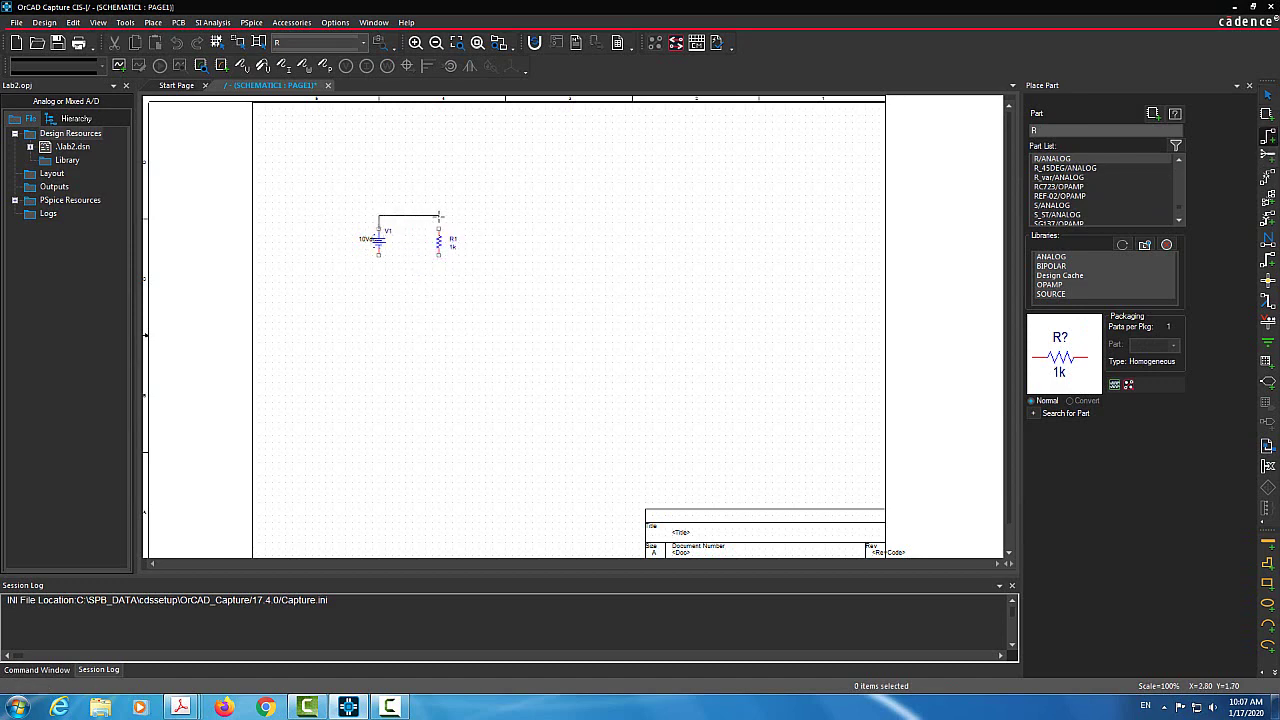
{"action": "left_click", "coordinate": [438, 228]}
{"action": "key", "text": "Escape"}
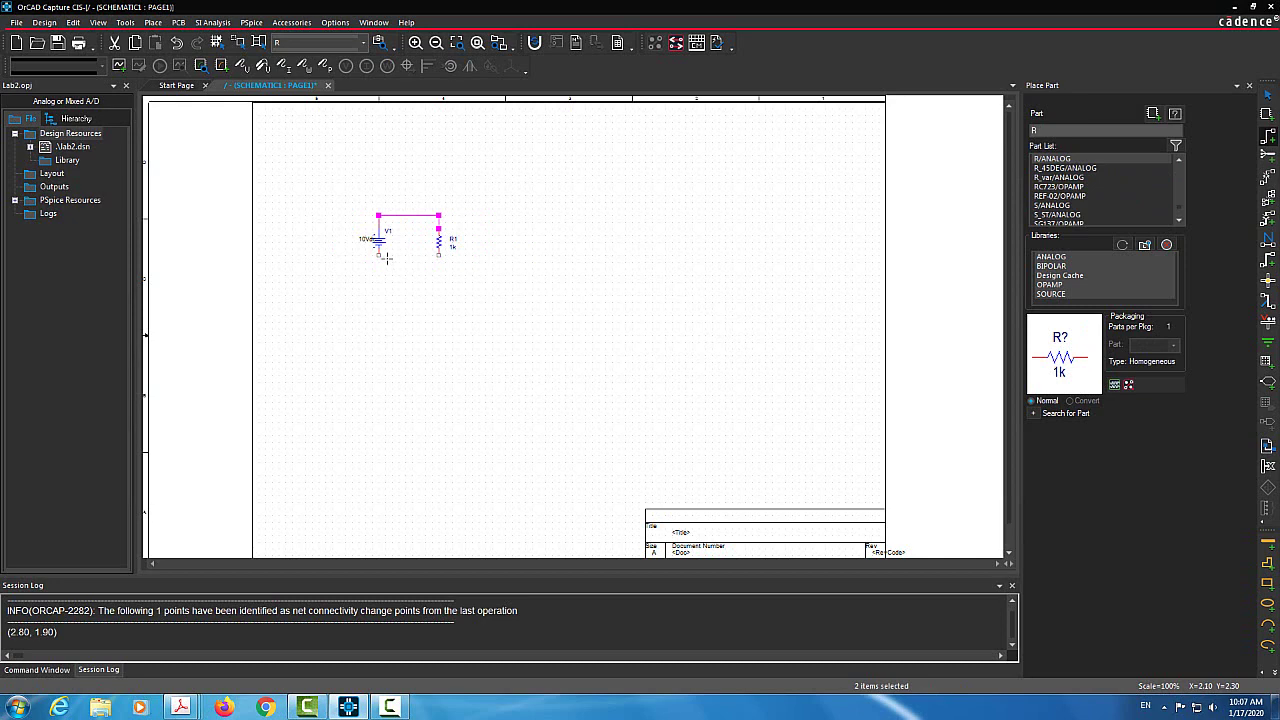
{"action": "left_click", "coordinate": [378, 255]}
{"action": "left_click", "coordinate": [378, 268]}
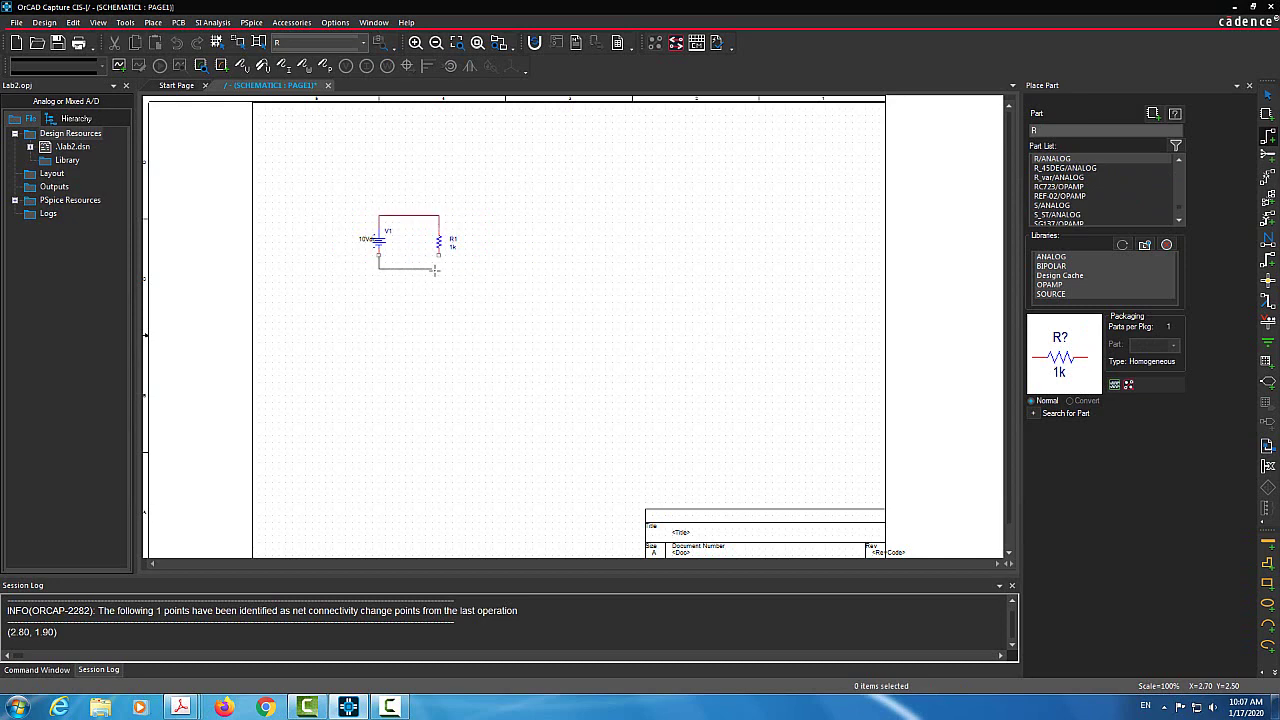
{"action": "left_click", "coordinate": [438, 258]}
{"action": "left_click", "coordinate": [438, 257]}
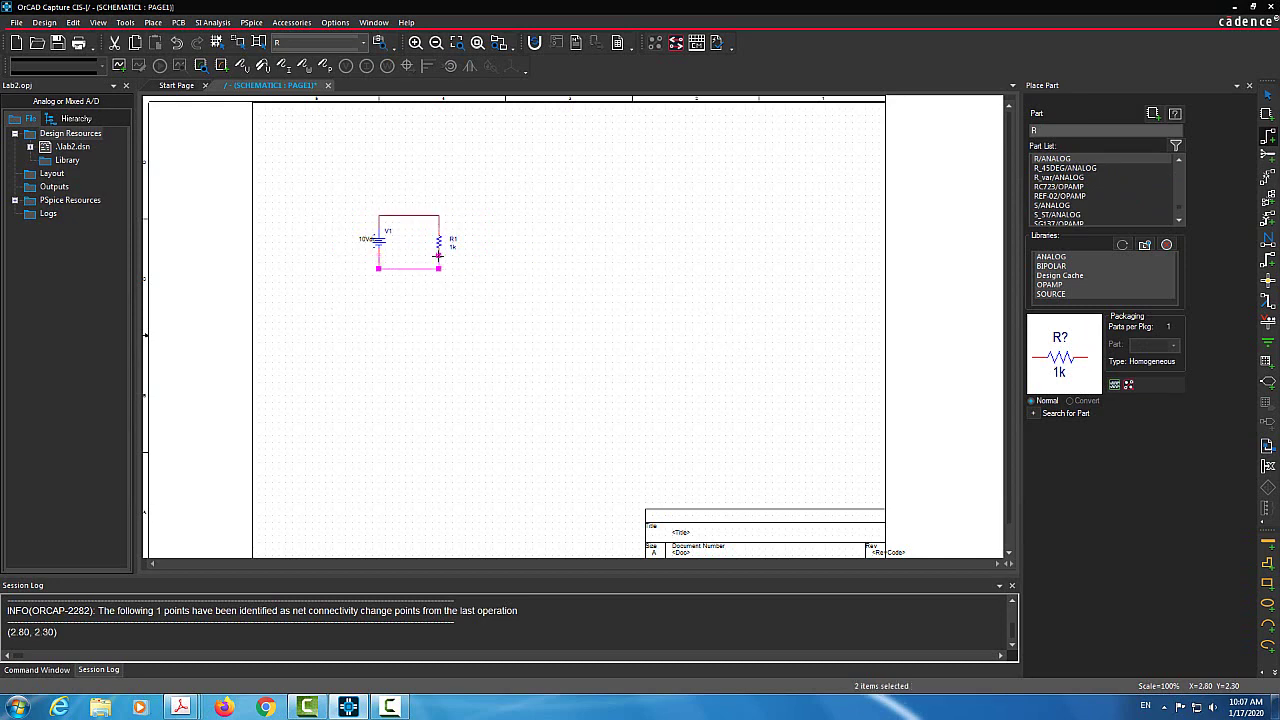
Step: Attach a 0/CAPSYM ground symbol to the bottom wire between V1 and R1
{"action": "left_click", "coordinate": [1268, 342]}
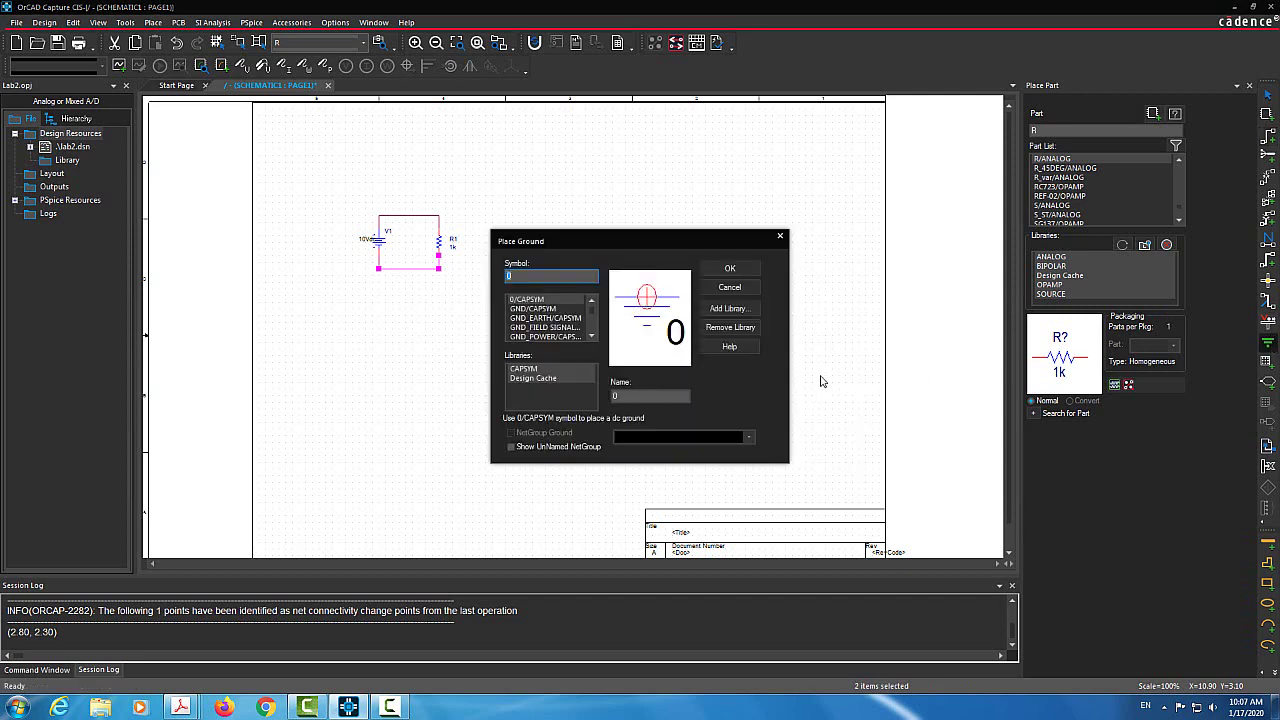
{"action": "double_click", "coordinate": [537, 300]}
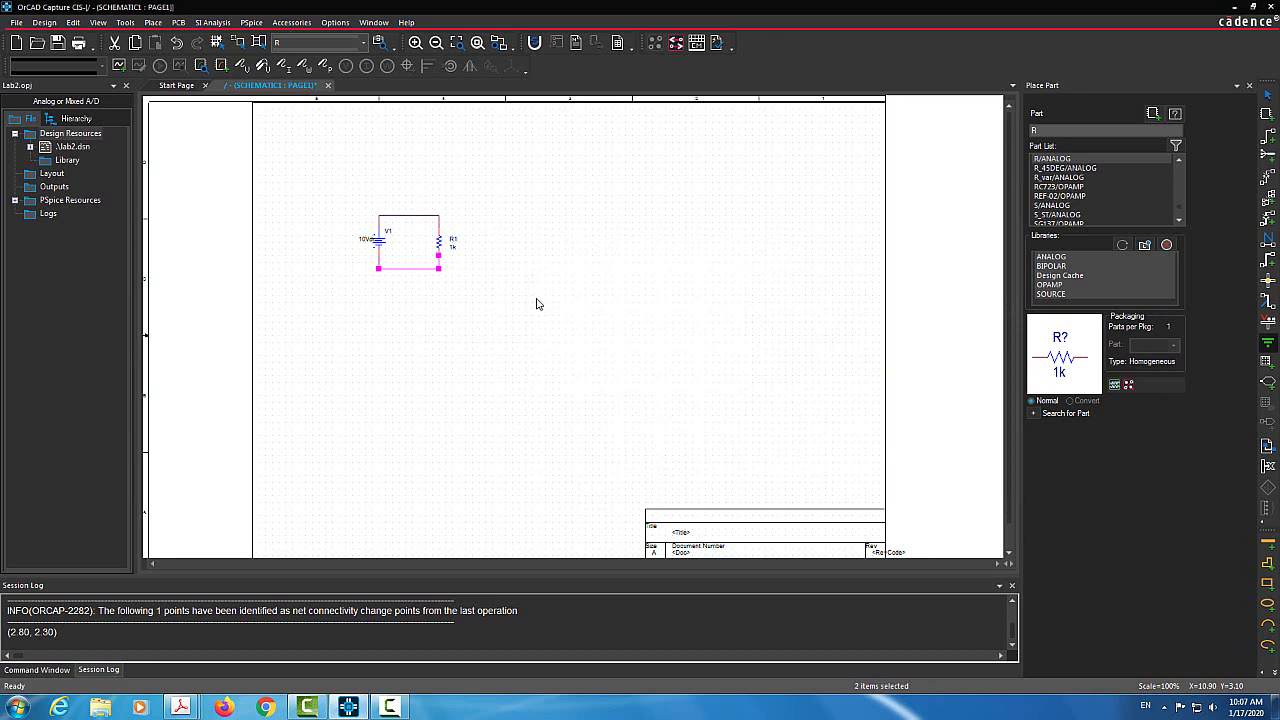
{"action": "left_click", "coordinate": [406, 278]}
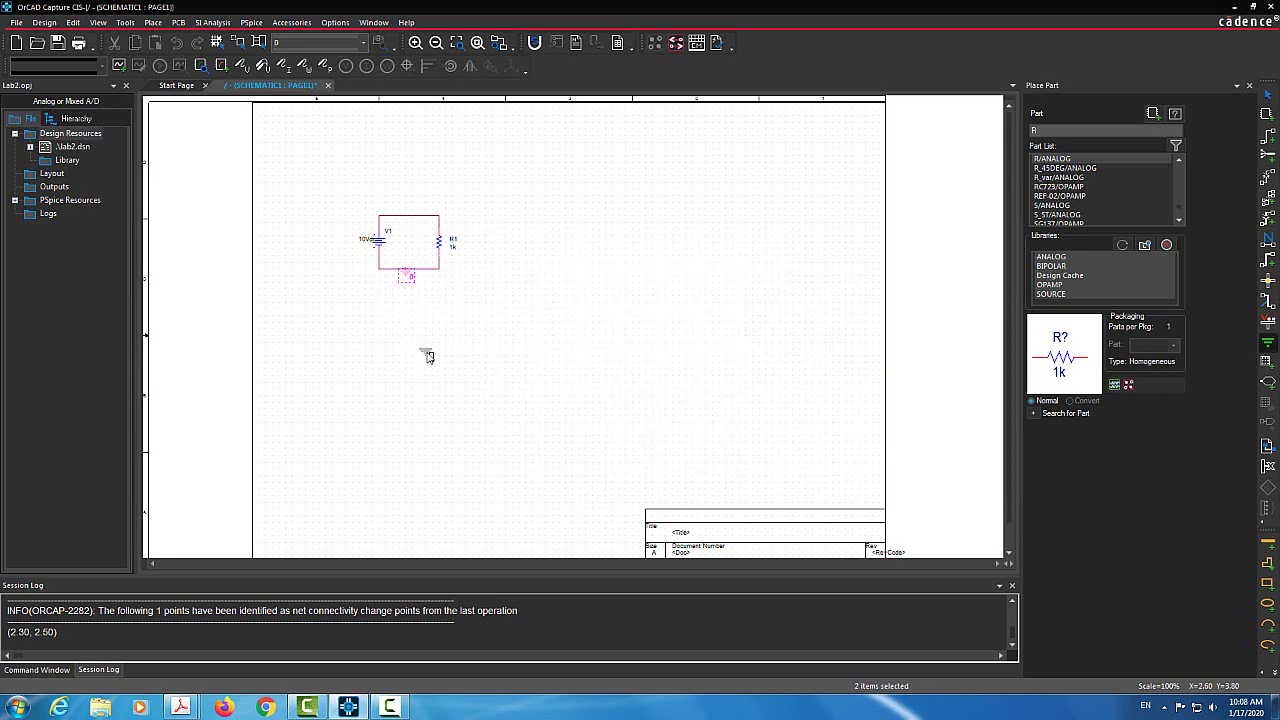
{"action": "key", "text": "Escape"}
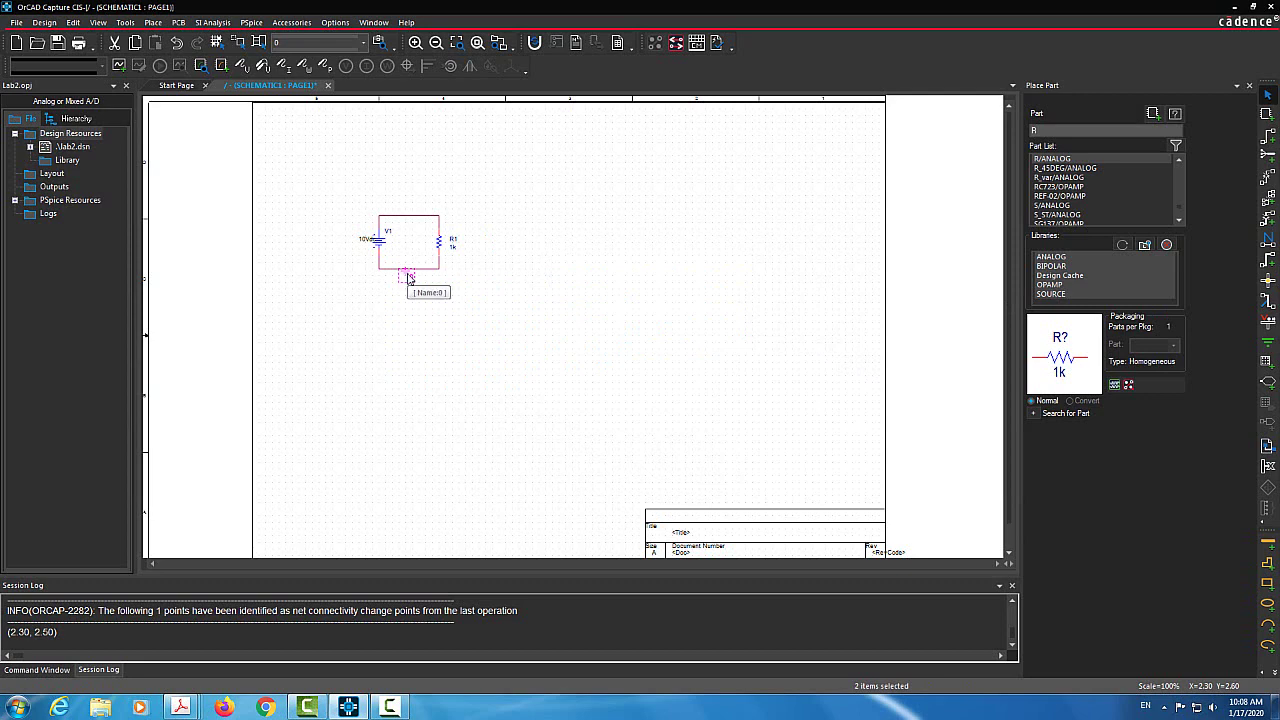
{"action": "left_click", "coordinate": [410, 290]}
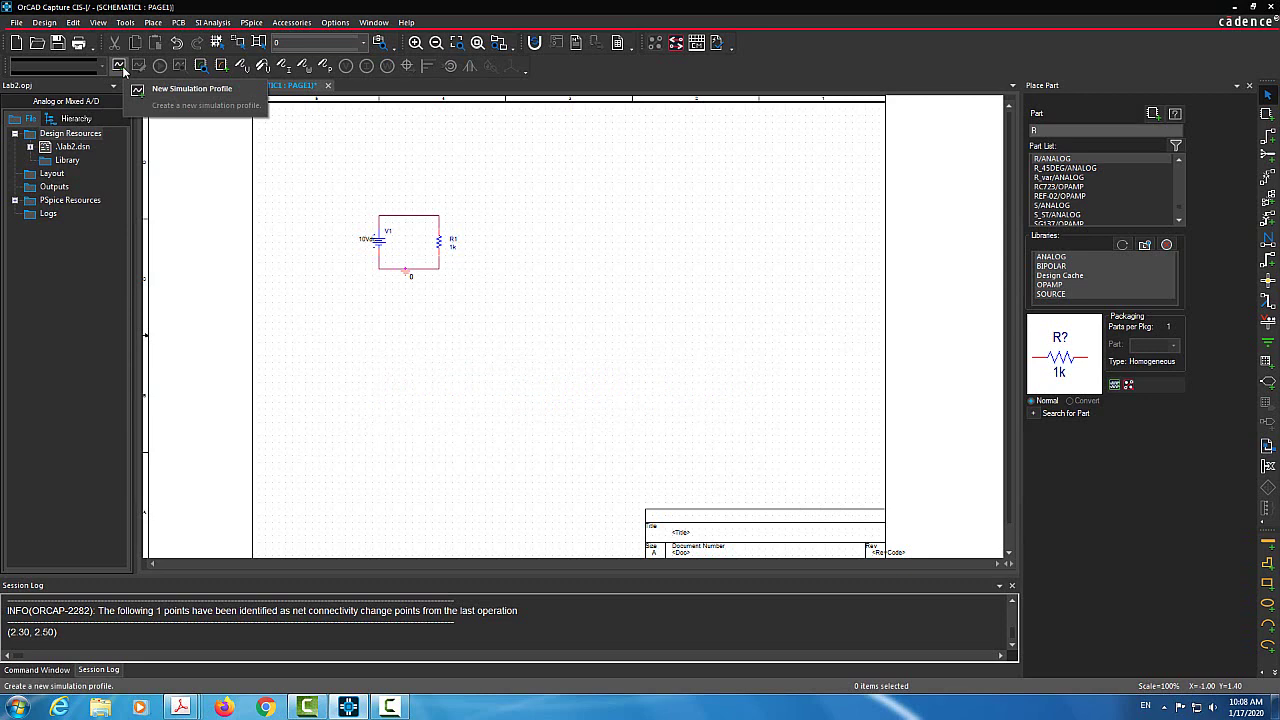
Step: Create simulation profile sim1 and set its analysis type to DC Sweep
{"action": "left_click", "coordinate": [119, 66]}
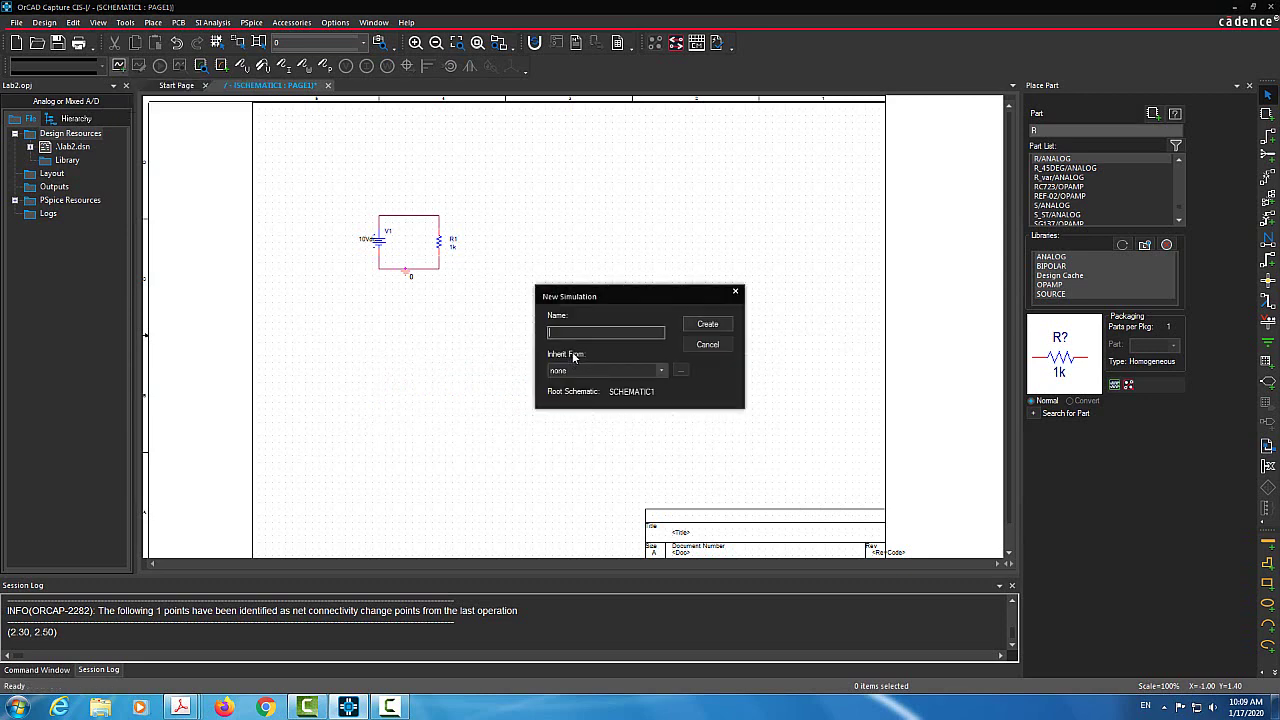
{"action": "type", "text": "sim1"}
{"action": "key", "text": "Return"}
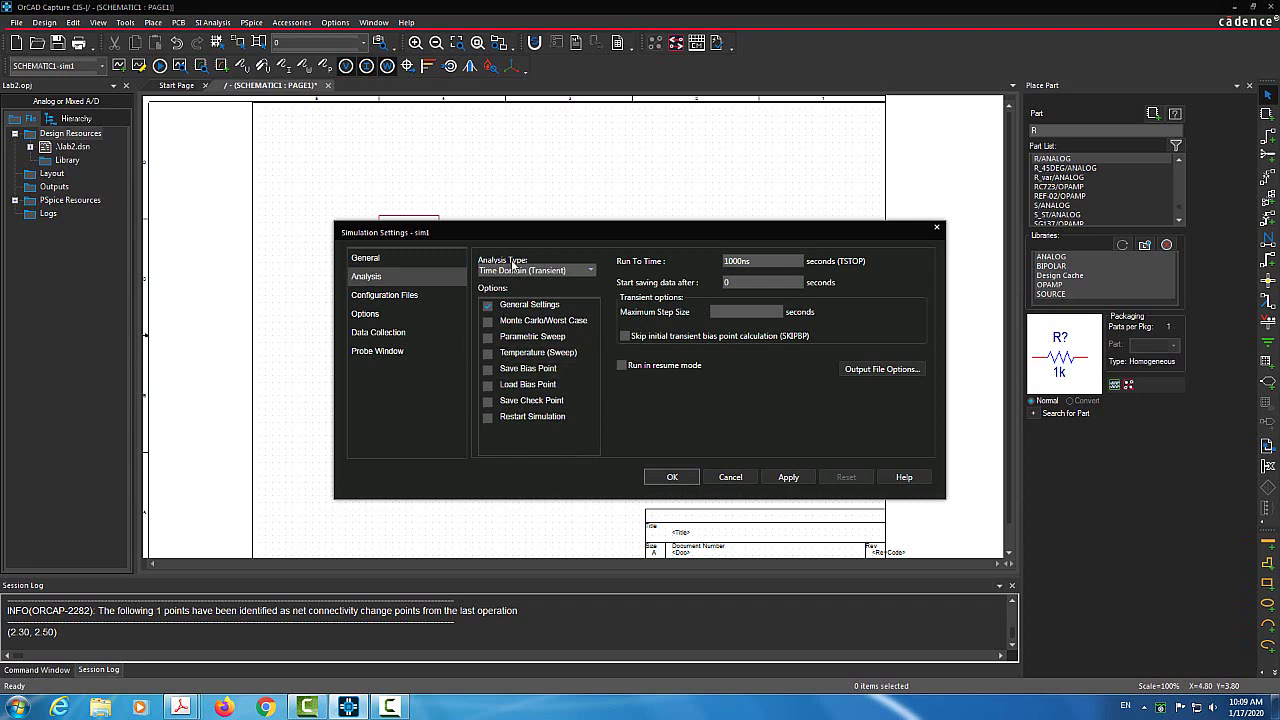
{"action": "left_click", "coordinate": [592, 271]}
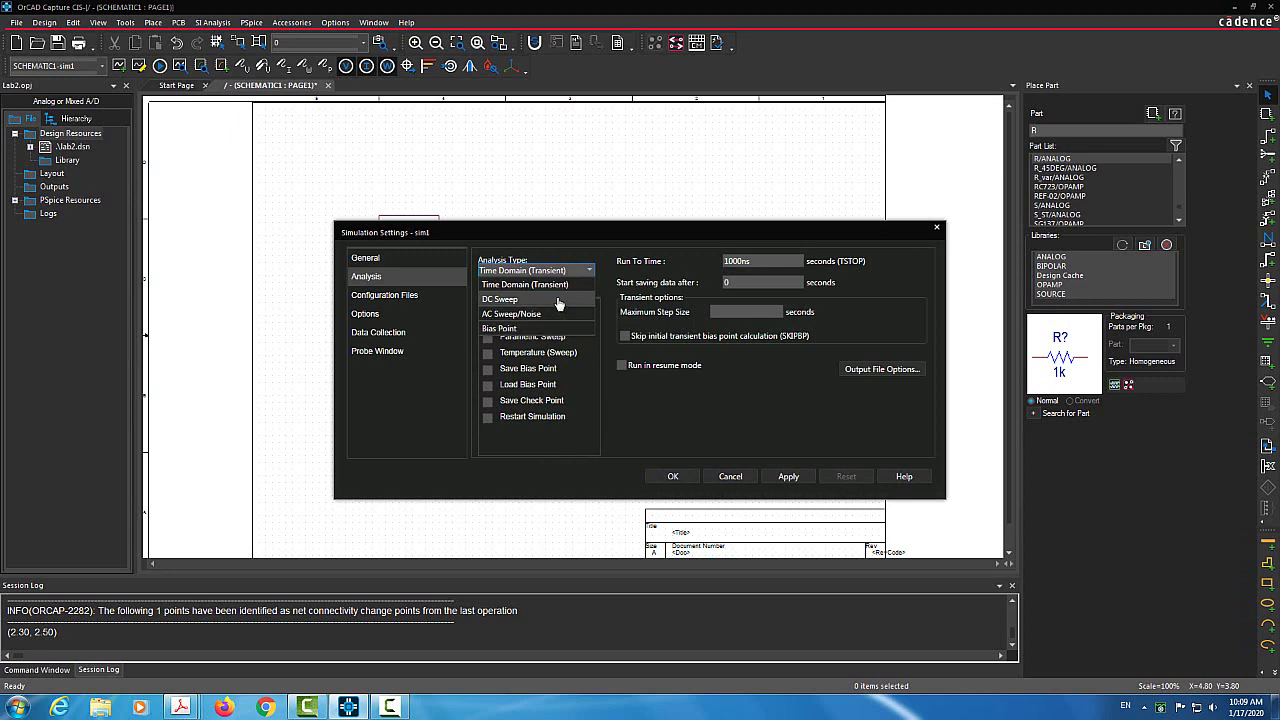
{"action": "left_click", "coordinate": [559, 300]}
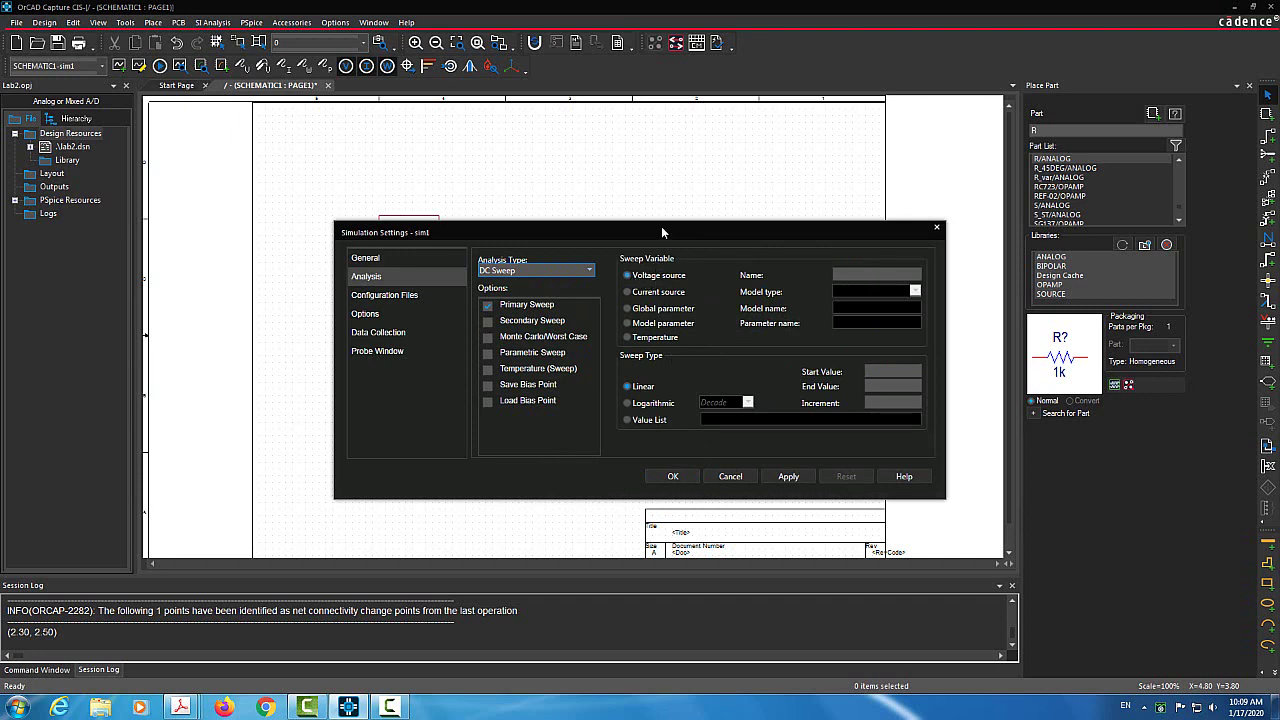
Step: Sweep voltage source V1 from start value -10 to end value 10
{"action": "left_click_drag", "start_coordinate": [661, 226], "coordinate": [652, 311]}
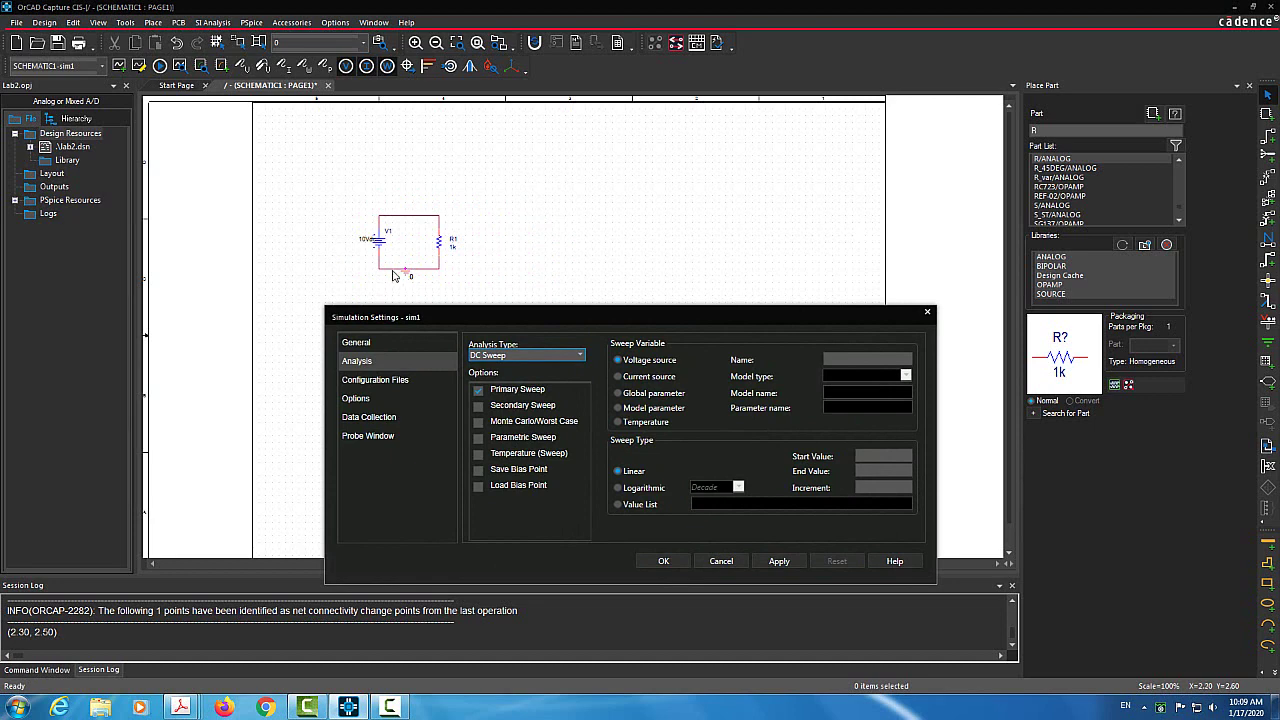
{"action": "left_click", "coordinate": [876, 361]}
{"action": "type", "text": "V1"}
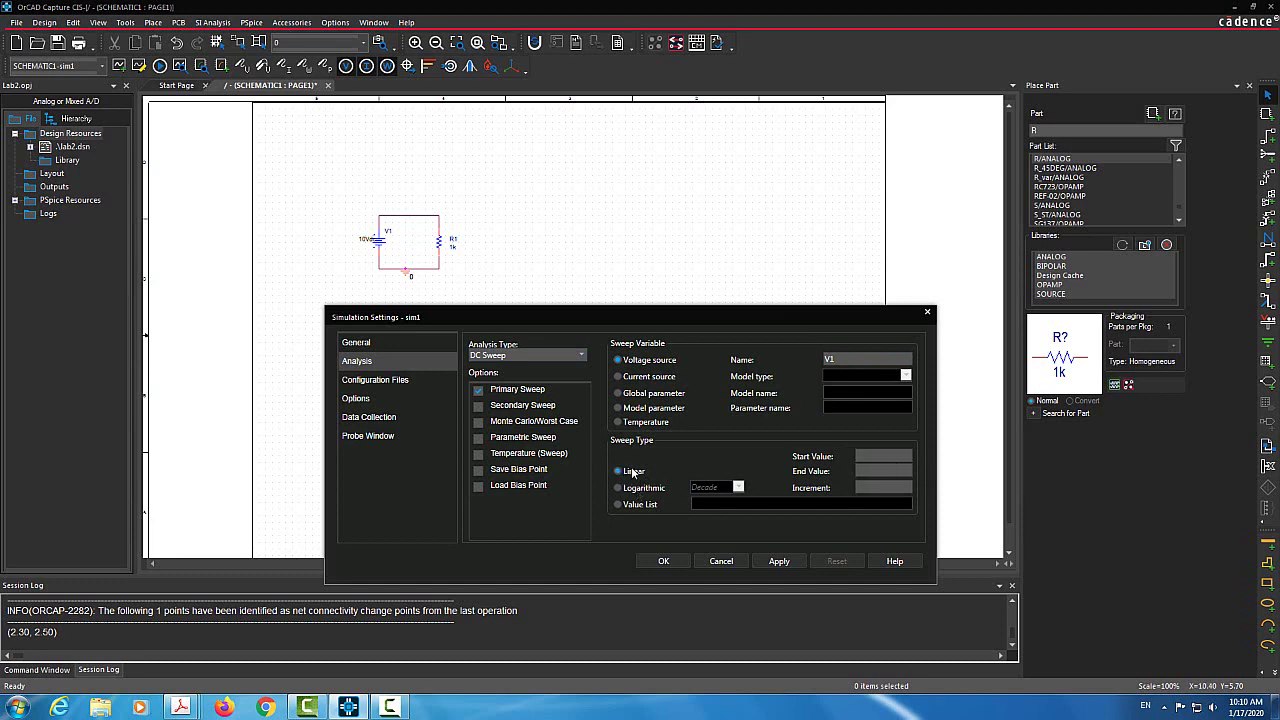
{"action": "left_click", "coordinate": [863, 458]}
{"action": "type", "text": "-10"}
{"action": "left_click", "coordinate": [878, 474]}
{"action": "type", "text": "10"}
{"action": "left_click", "coordinate": [886, 488]}
Step: Apply and accept the DC sweep settings, then pick the Current Marker tool
{"action": "left_click", "coordinate": [779, 561]}
{"action": "left_click", "coordinate": [664, 561]}
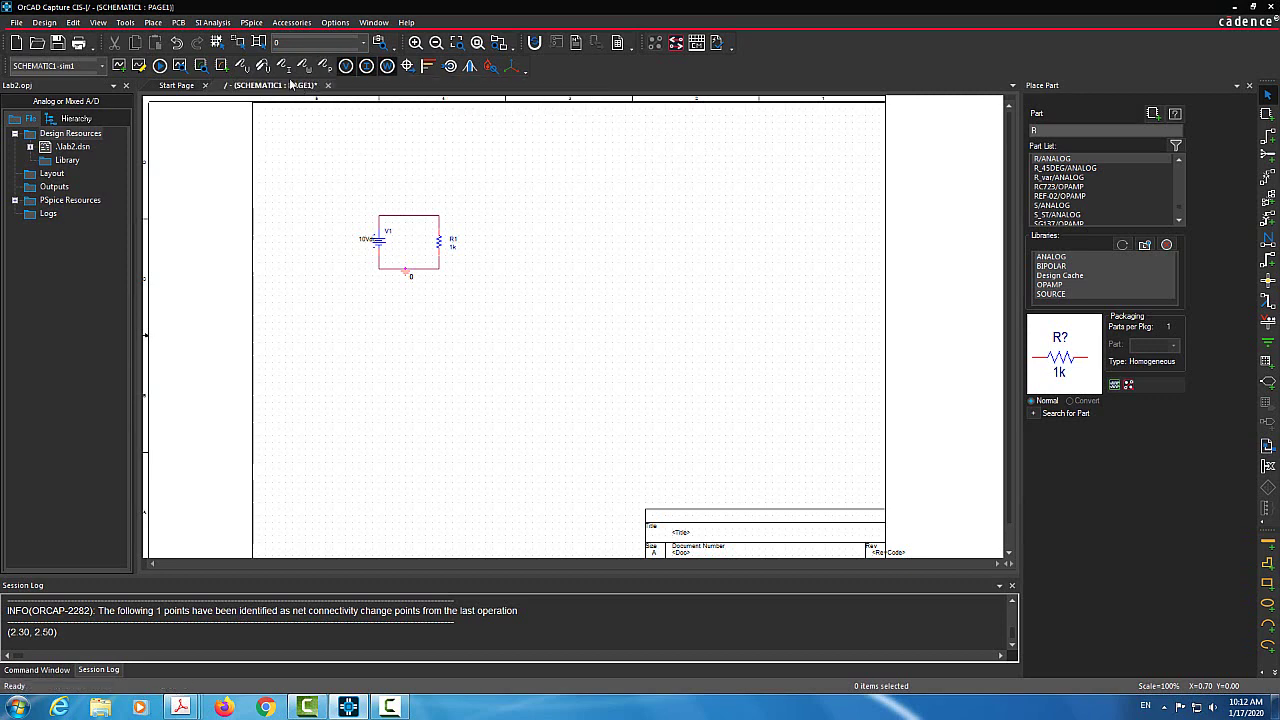
{"action": "left_click", "coordinate": [285, 62]}
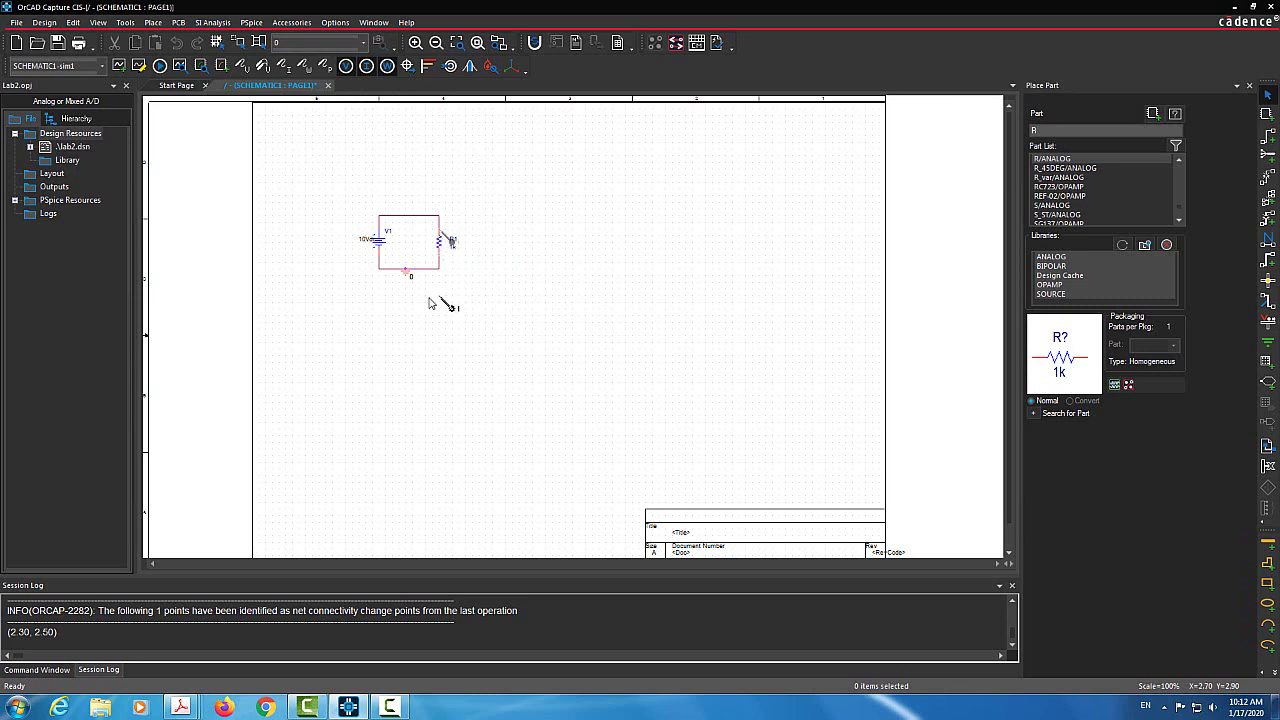
Step: Place a current marker on R1's pin and dismiss the wire-marker warning
{"action": "left_click", "coordinate": [440, 236]}
{"action": "left_click", "coordinate": [408, 220]}
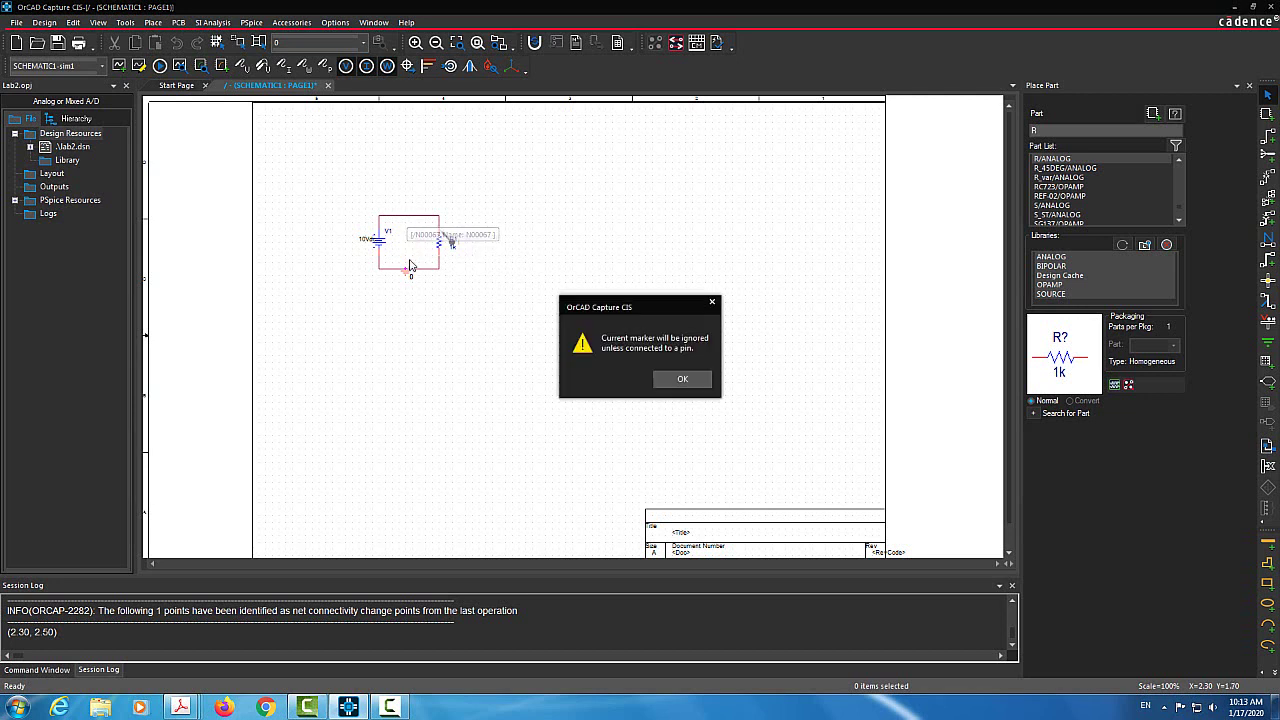
{"action": "left_click", "coordinate": [683, 380]}
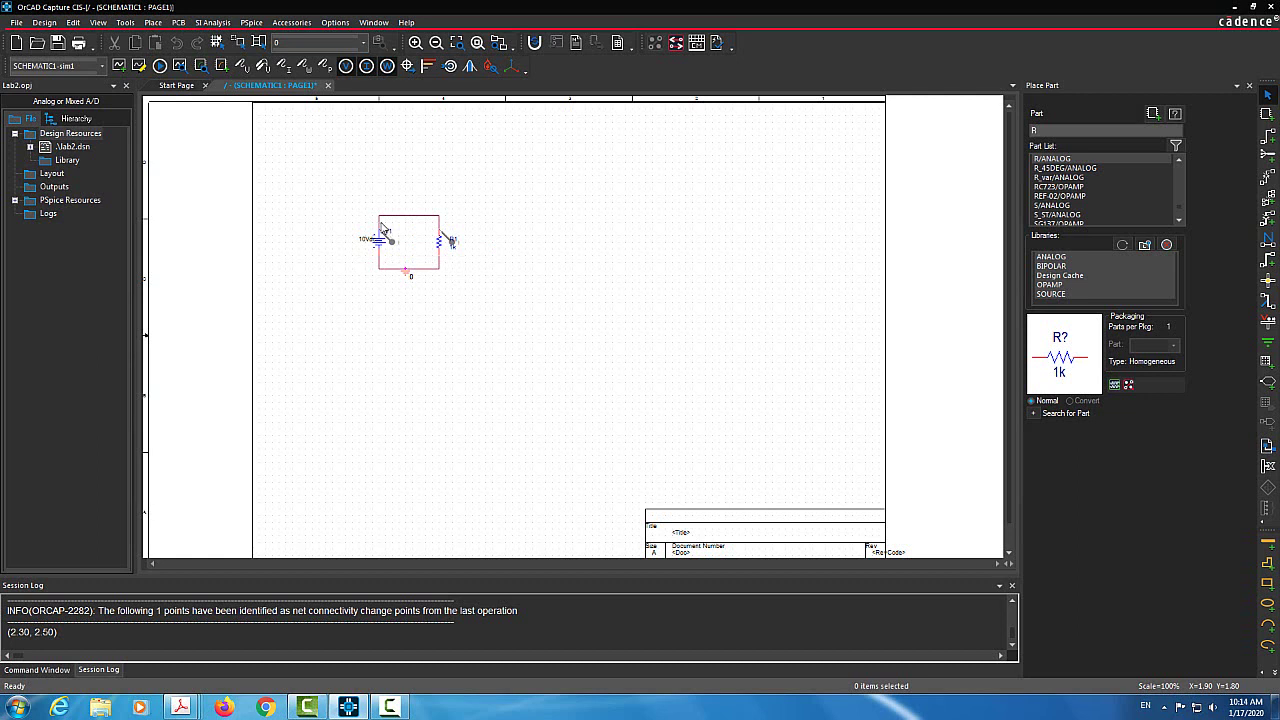
{"action": "left_click", "coordinate": [383, 229]}
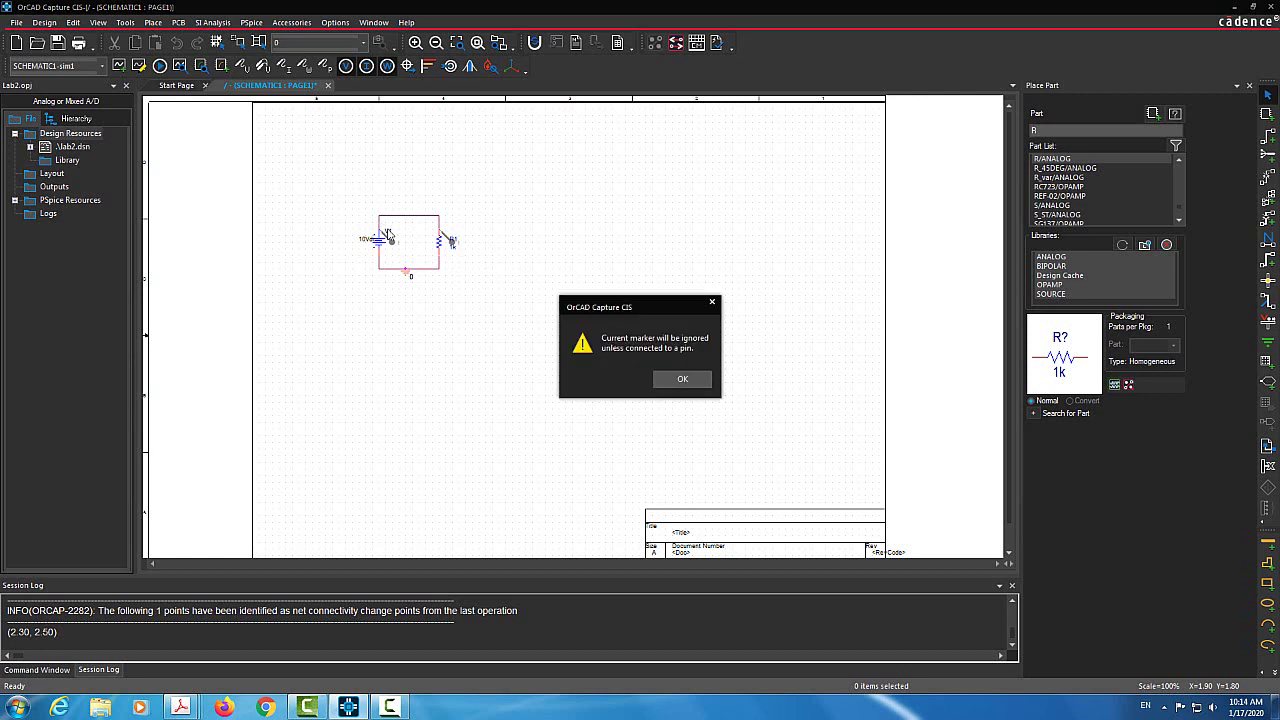
{"action": "left_click", "coordinate": [710, 384]}
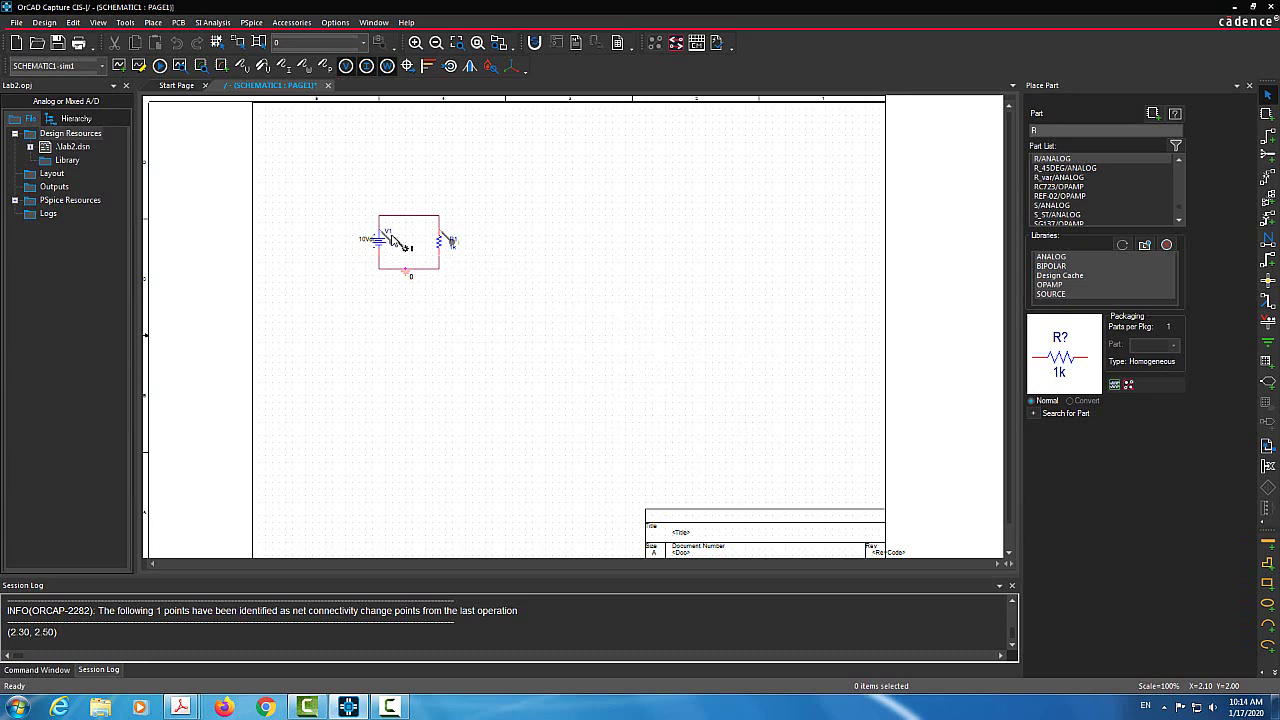
{"action": "left_click", "coordinate": [398, 242]}
{"action": "key", "text": "Escape"}
{"action": "key", "text": "Escape"}
Step: Run the PSpice simulation for the SCHEMATIC1-sim1 profile
{"action": "left_click", "coordinate": [160, 64]}
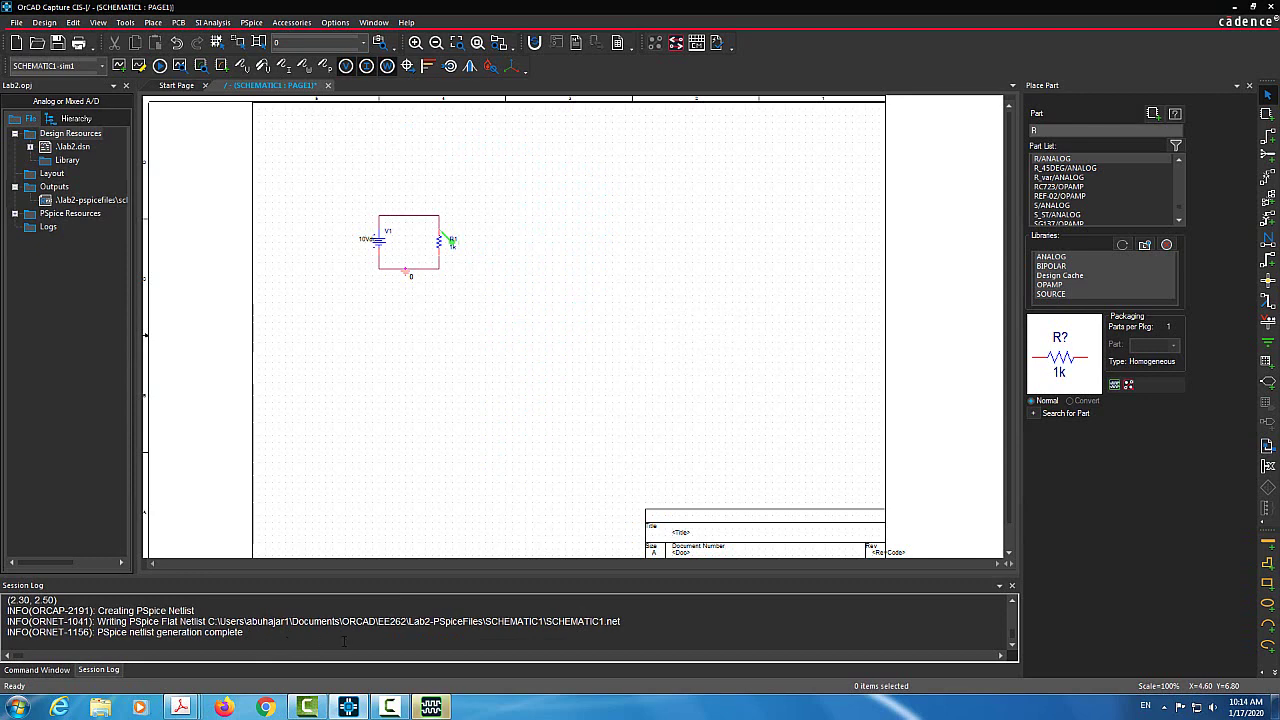
{"action": "mouse_move", "coordinate": [441, 707]}
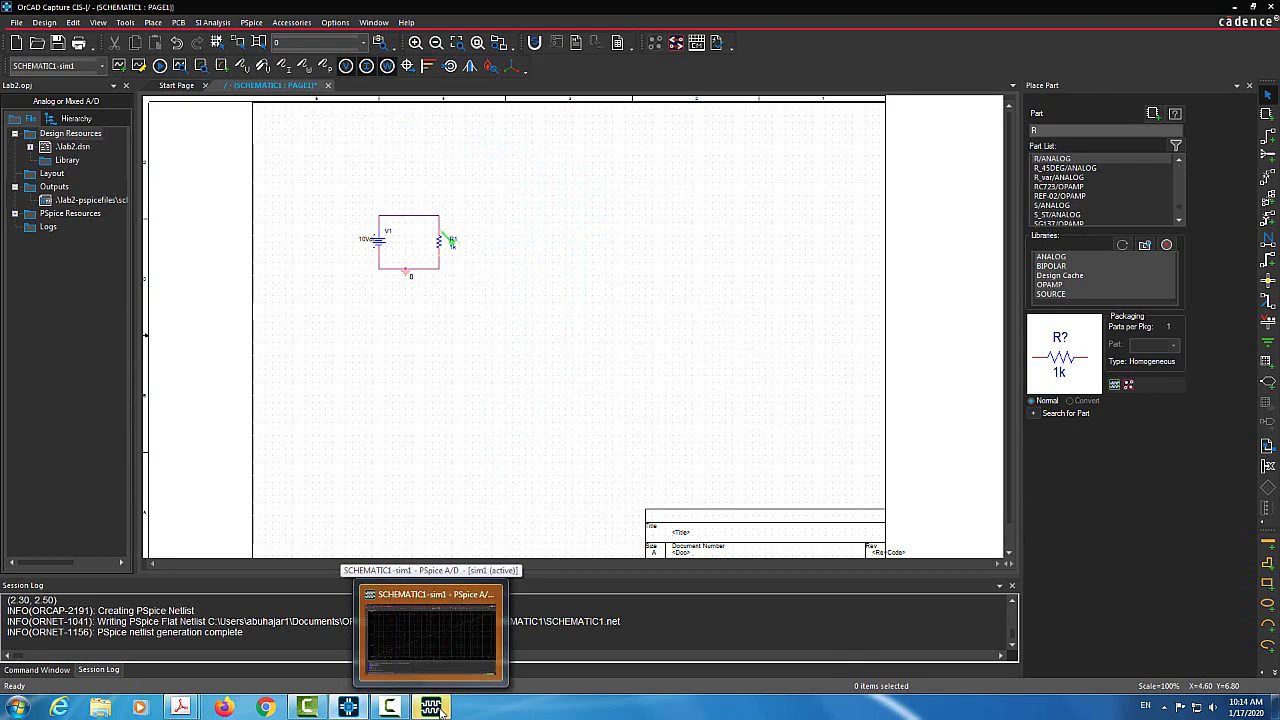
Step: View the linear I(R1) plot from -10mA to 10mA, then close PSpice A/D
{"action": "left_click", "coordinate": [441, 707]}
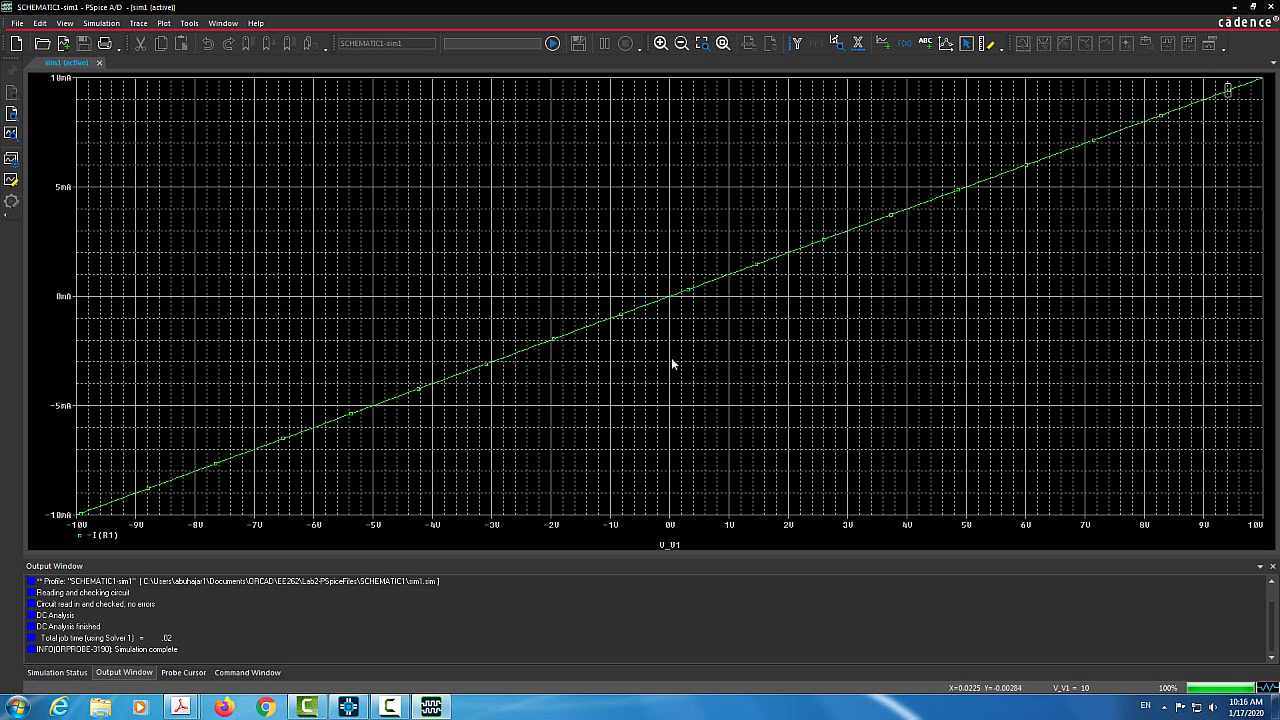
{"action": "left_click", "coordinate": [1269, 7]}
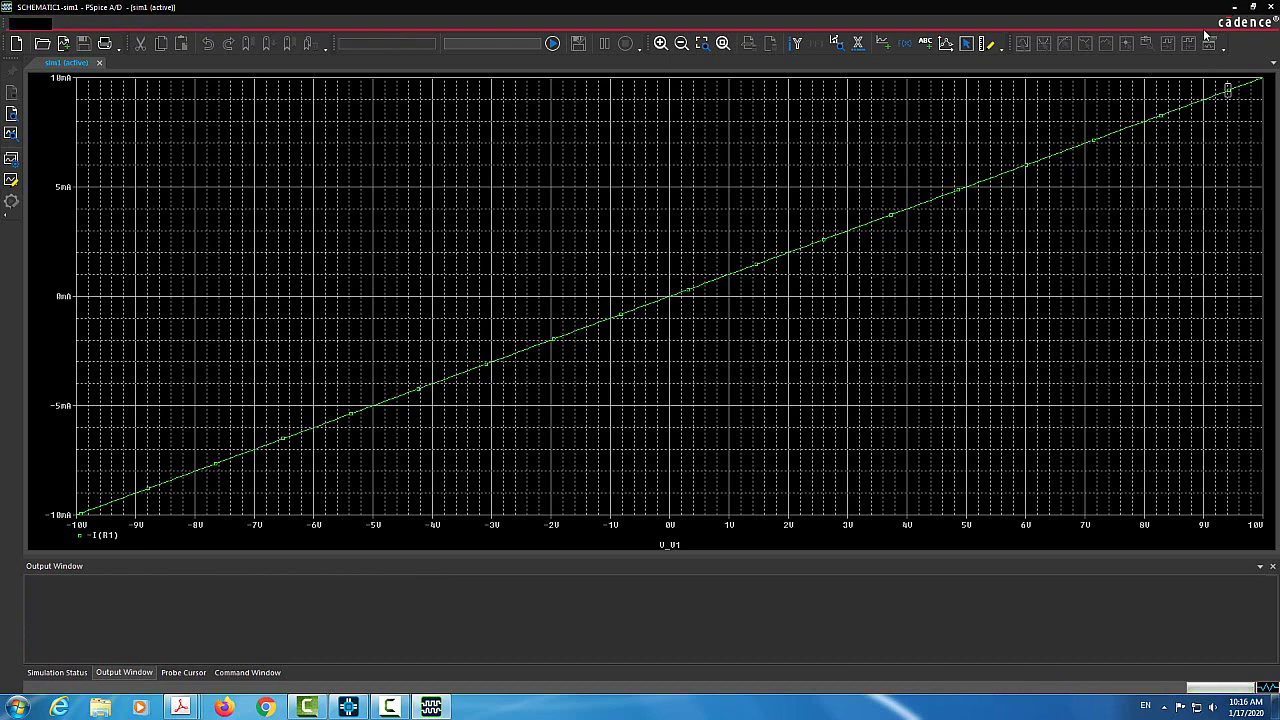